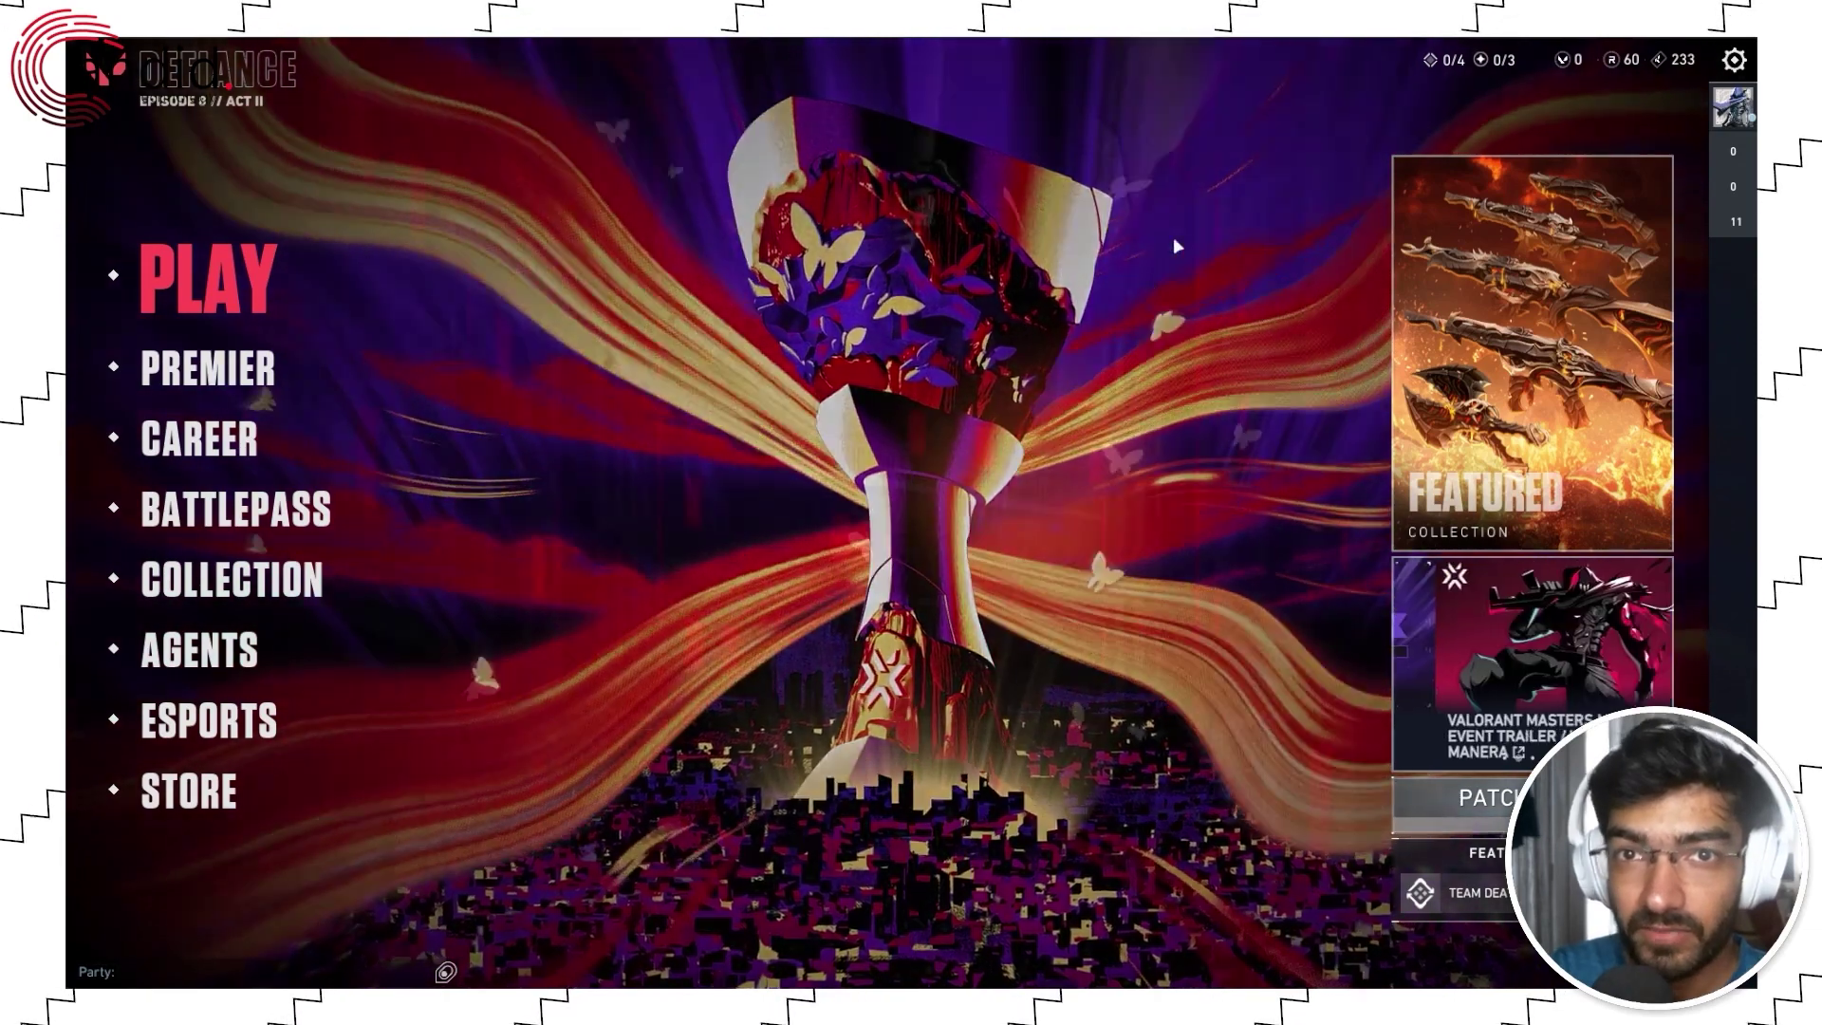
Open the game's settings and bring up the graphics quality section of the video settings.
click(1732, 60)
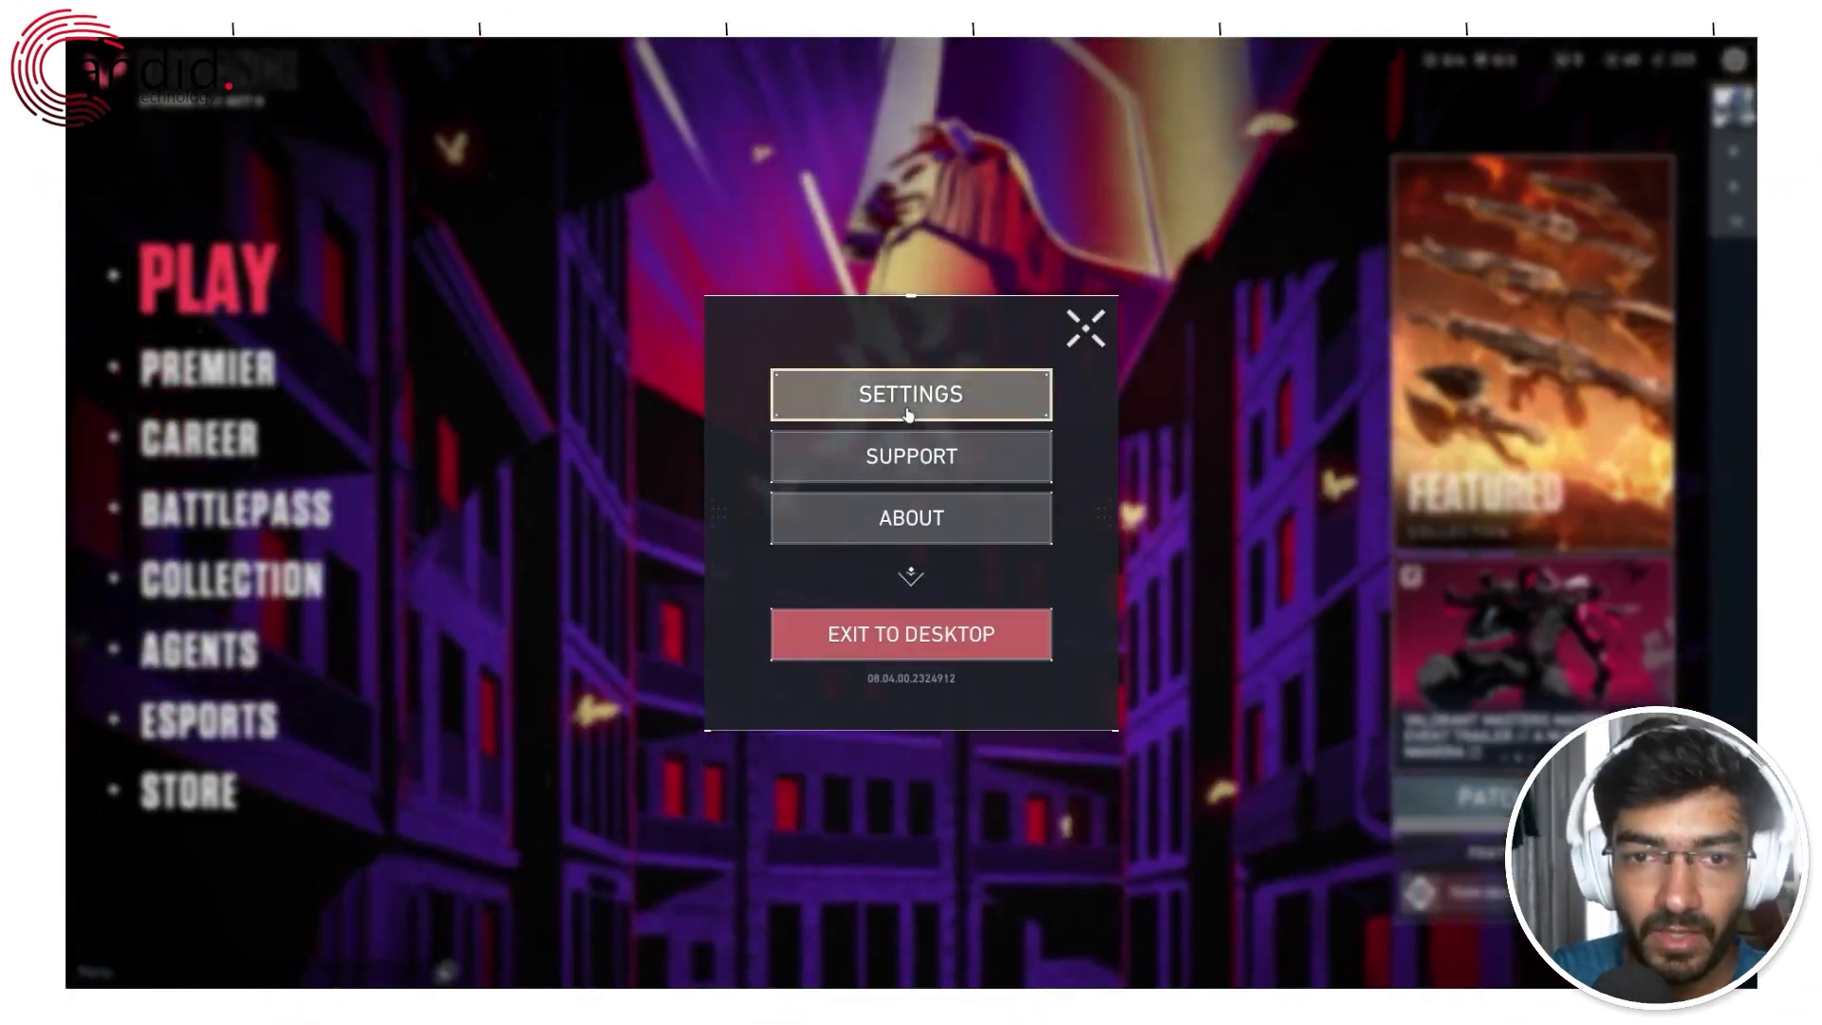
click(907, 414)
click(1028, 60)
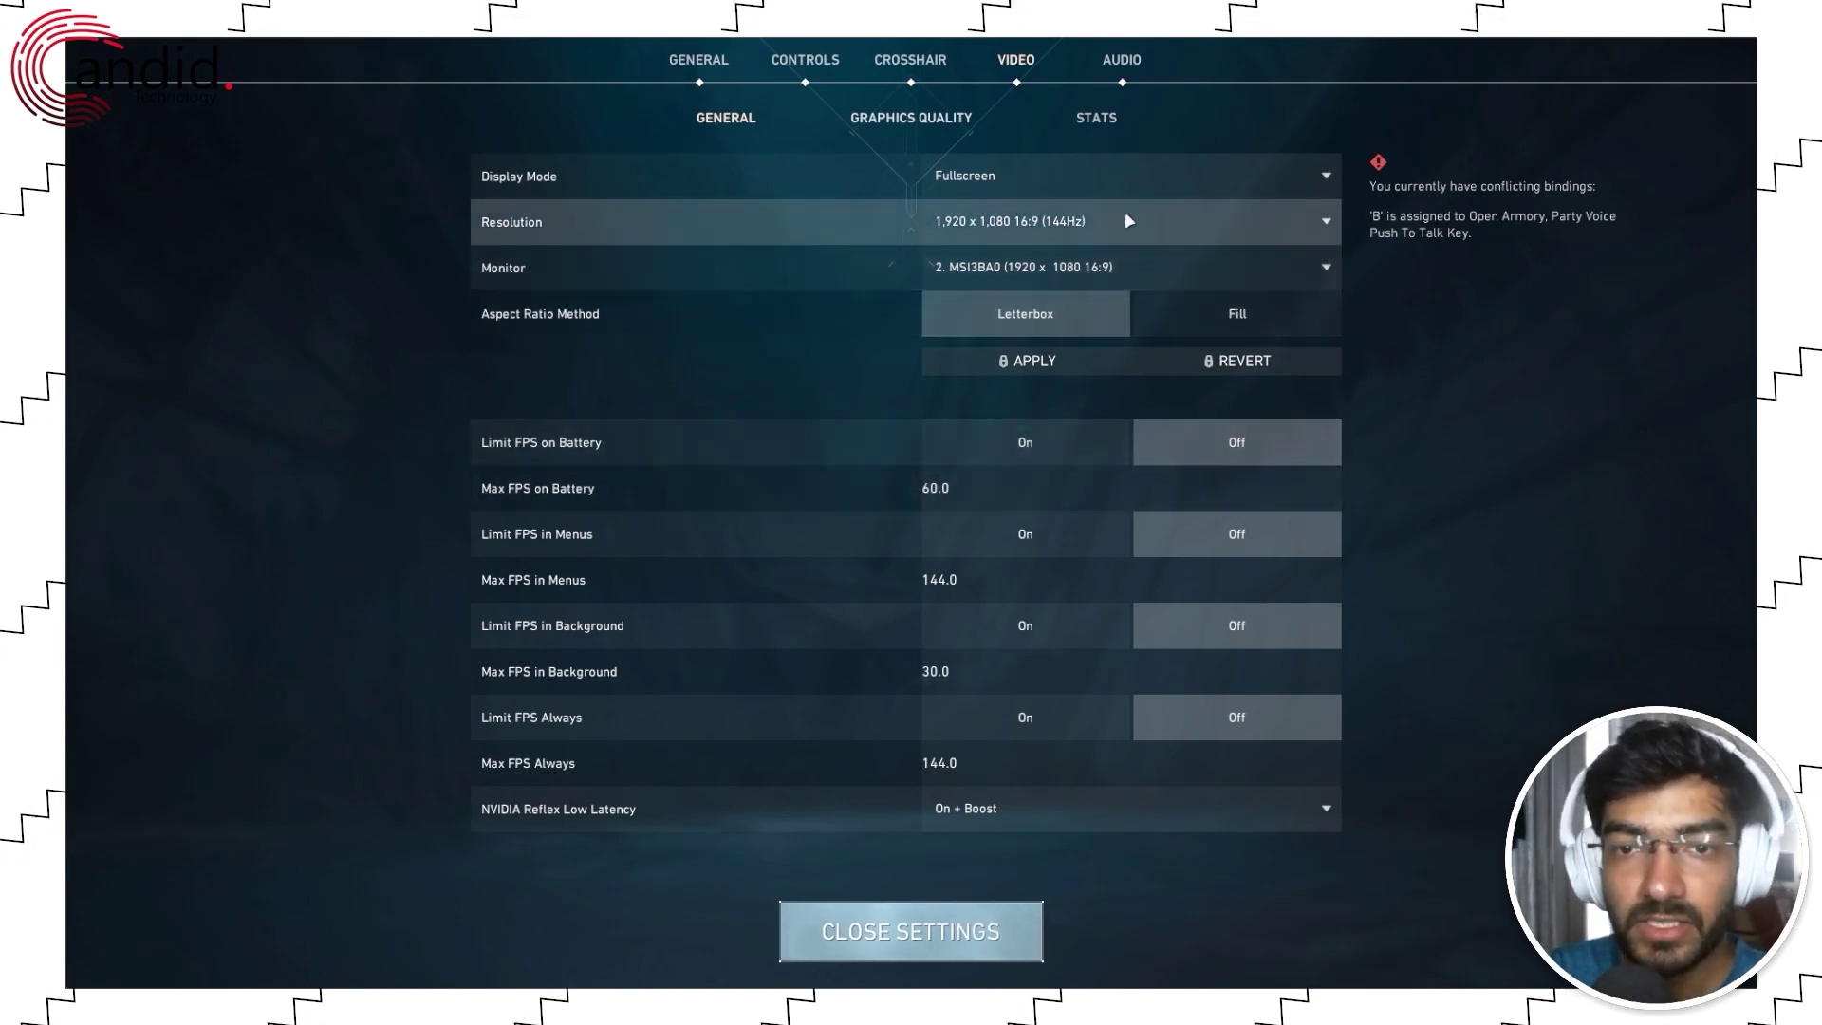
click(918, 133)
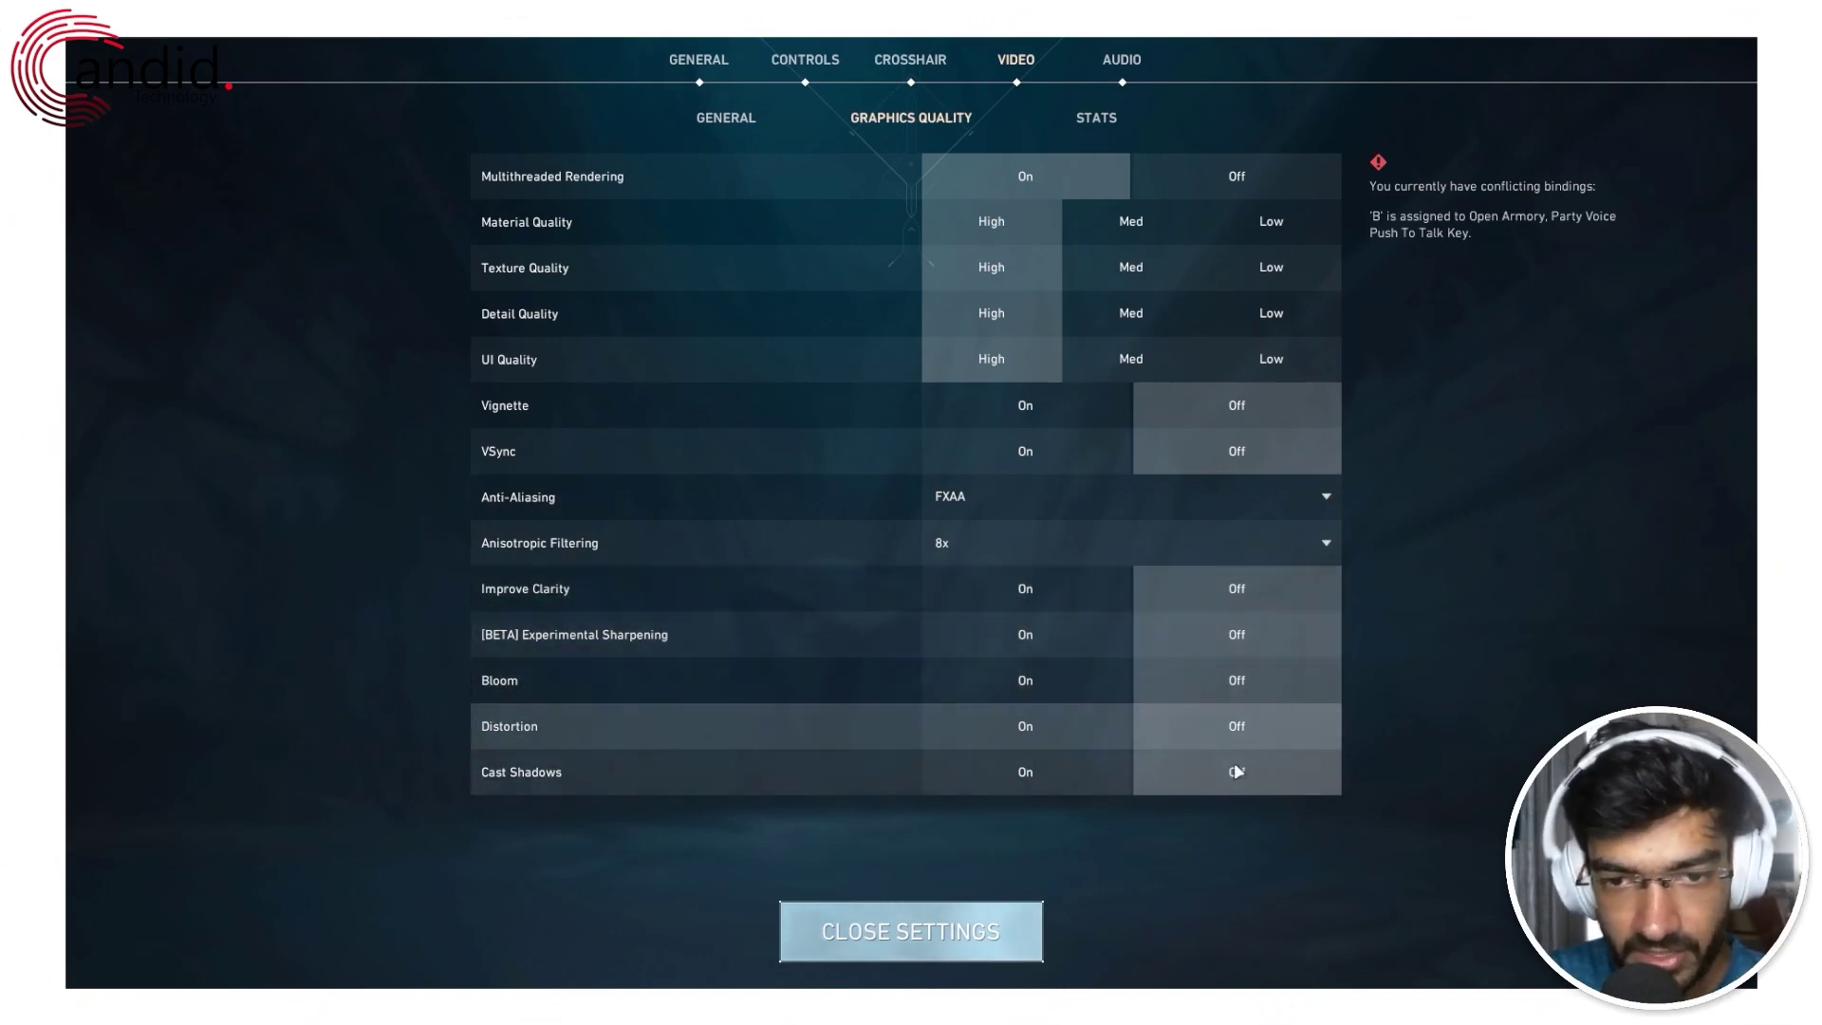
Check the anisotropic filtering levels and the anti-aliasing modes, picking FXAA for anti-aliasing.
click(1037, 541)
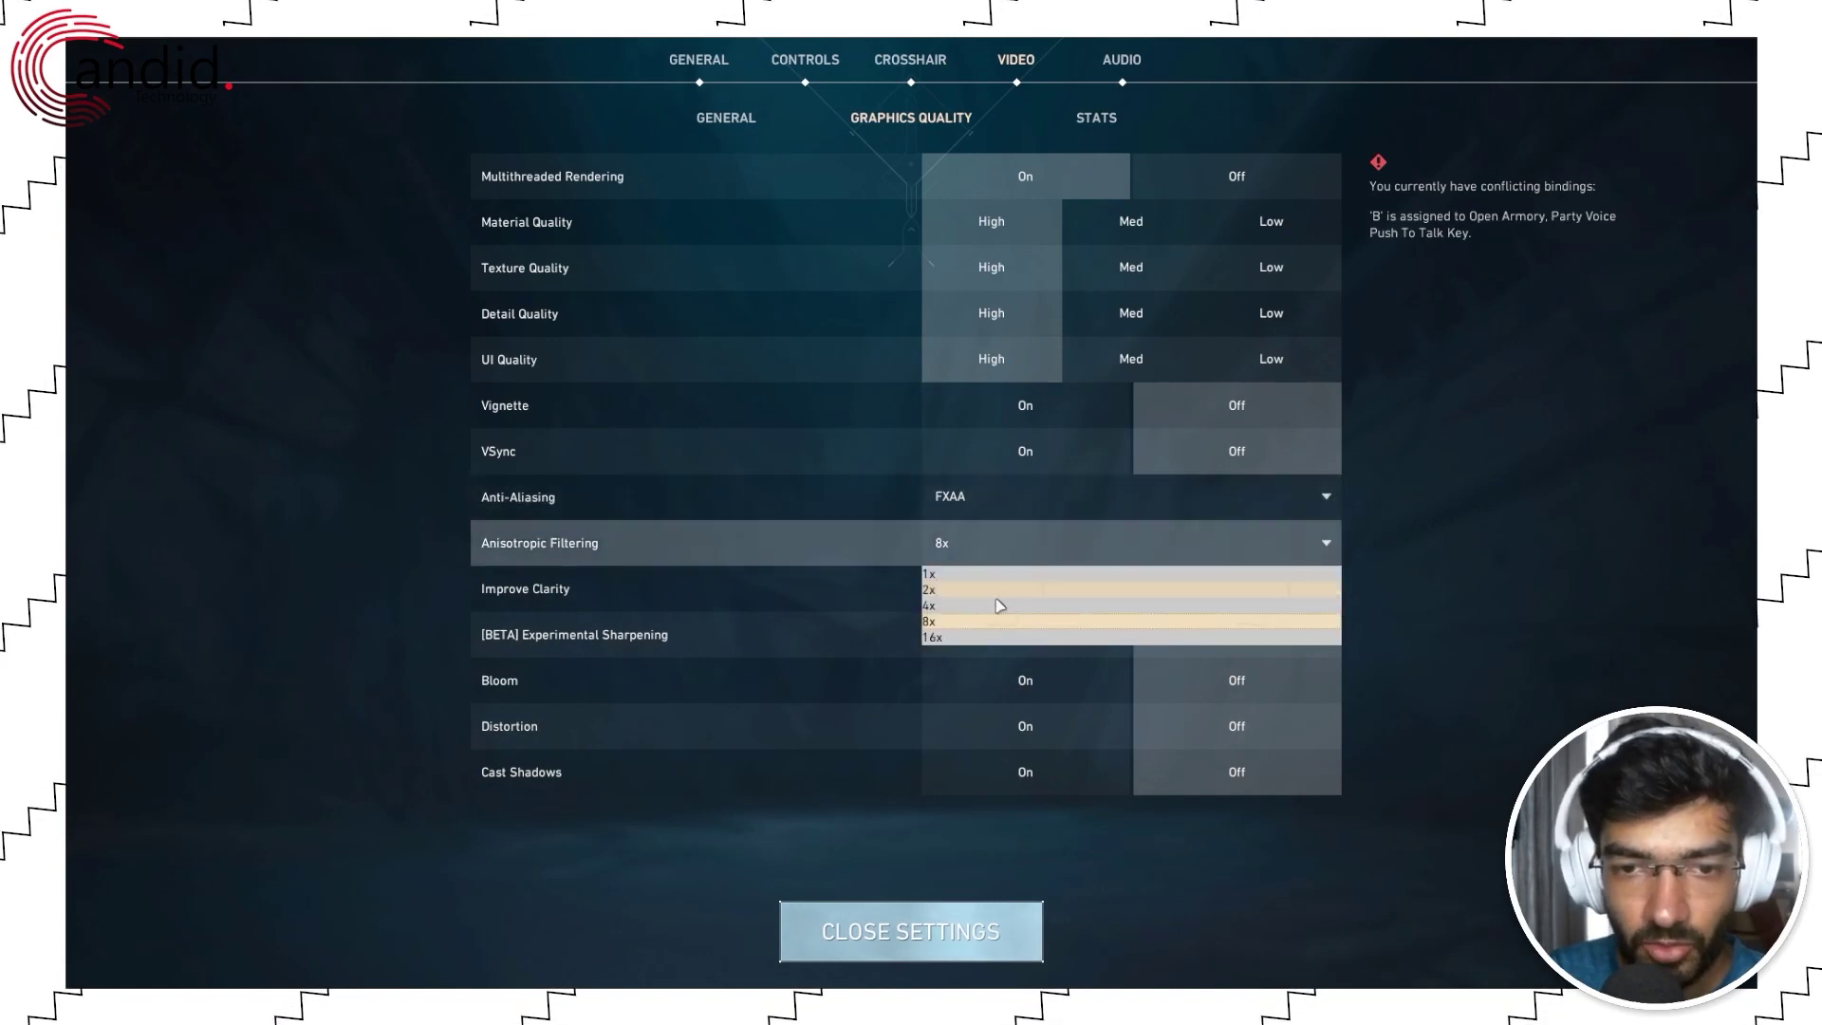
click(1009, 544)
click(1062, 498)
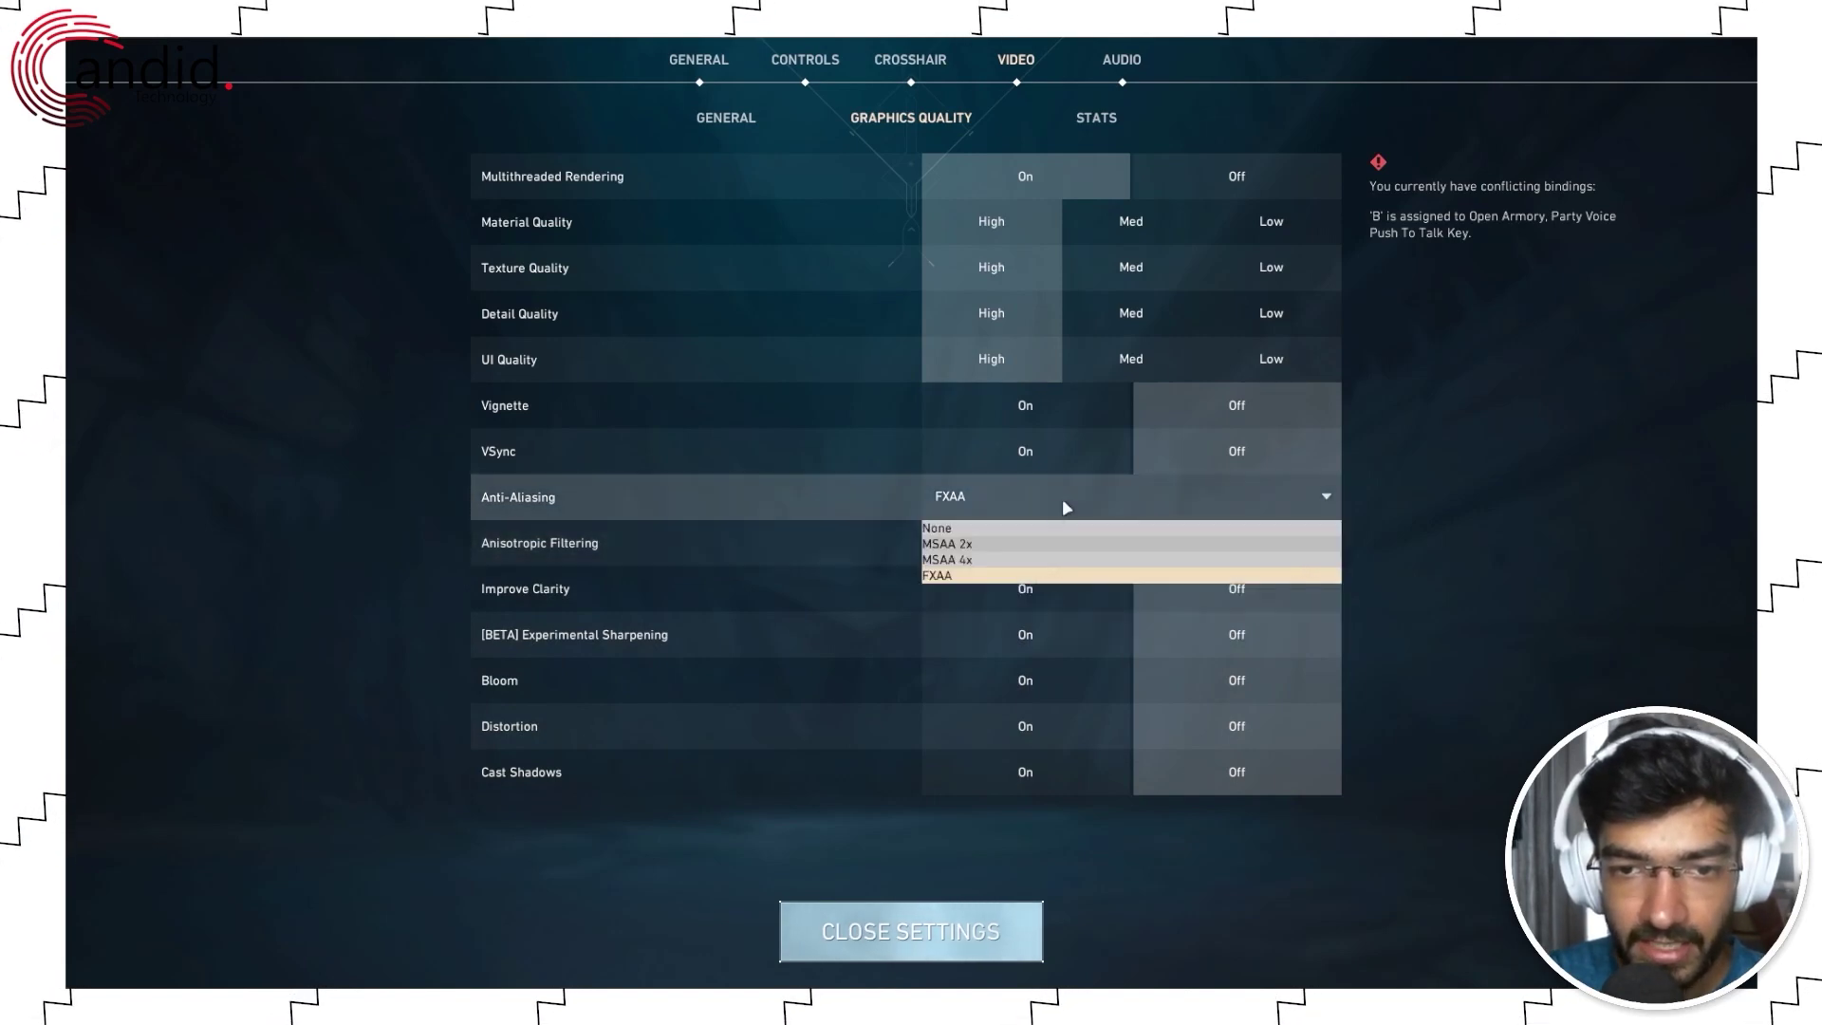
click(982, 575)
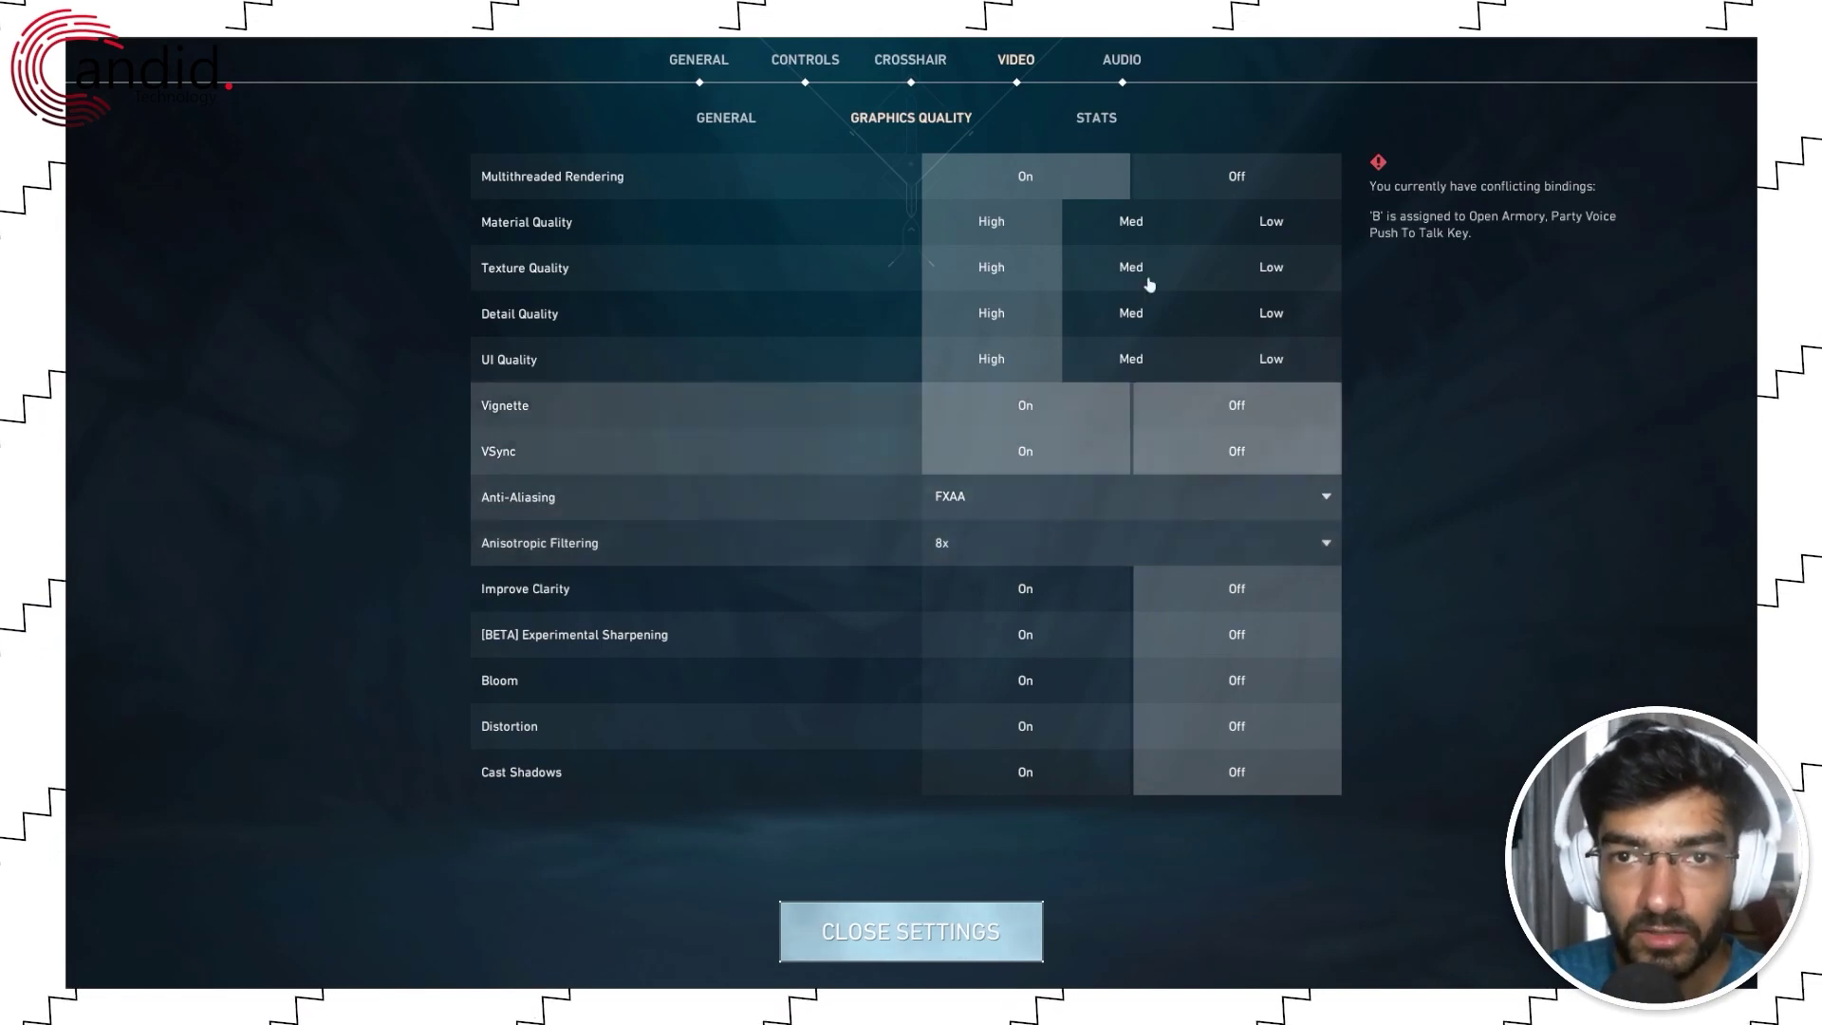
Review the performance stats options and the list of resolutions available in the general video settings.
click(1095, 118)
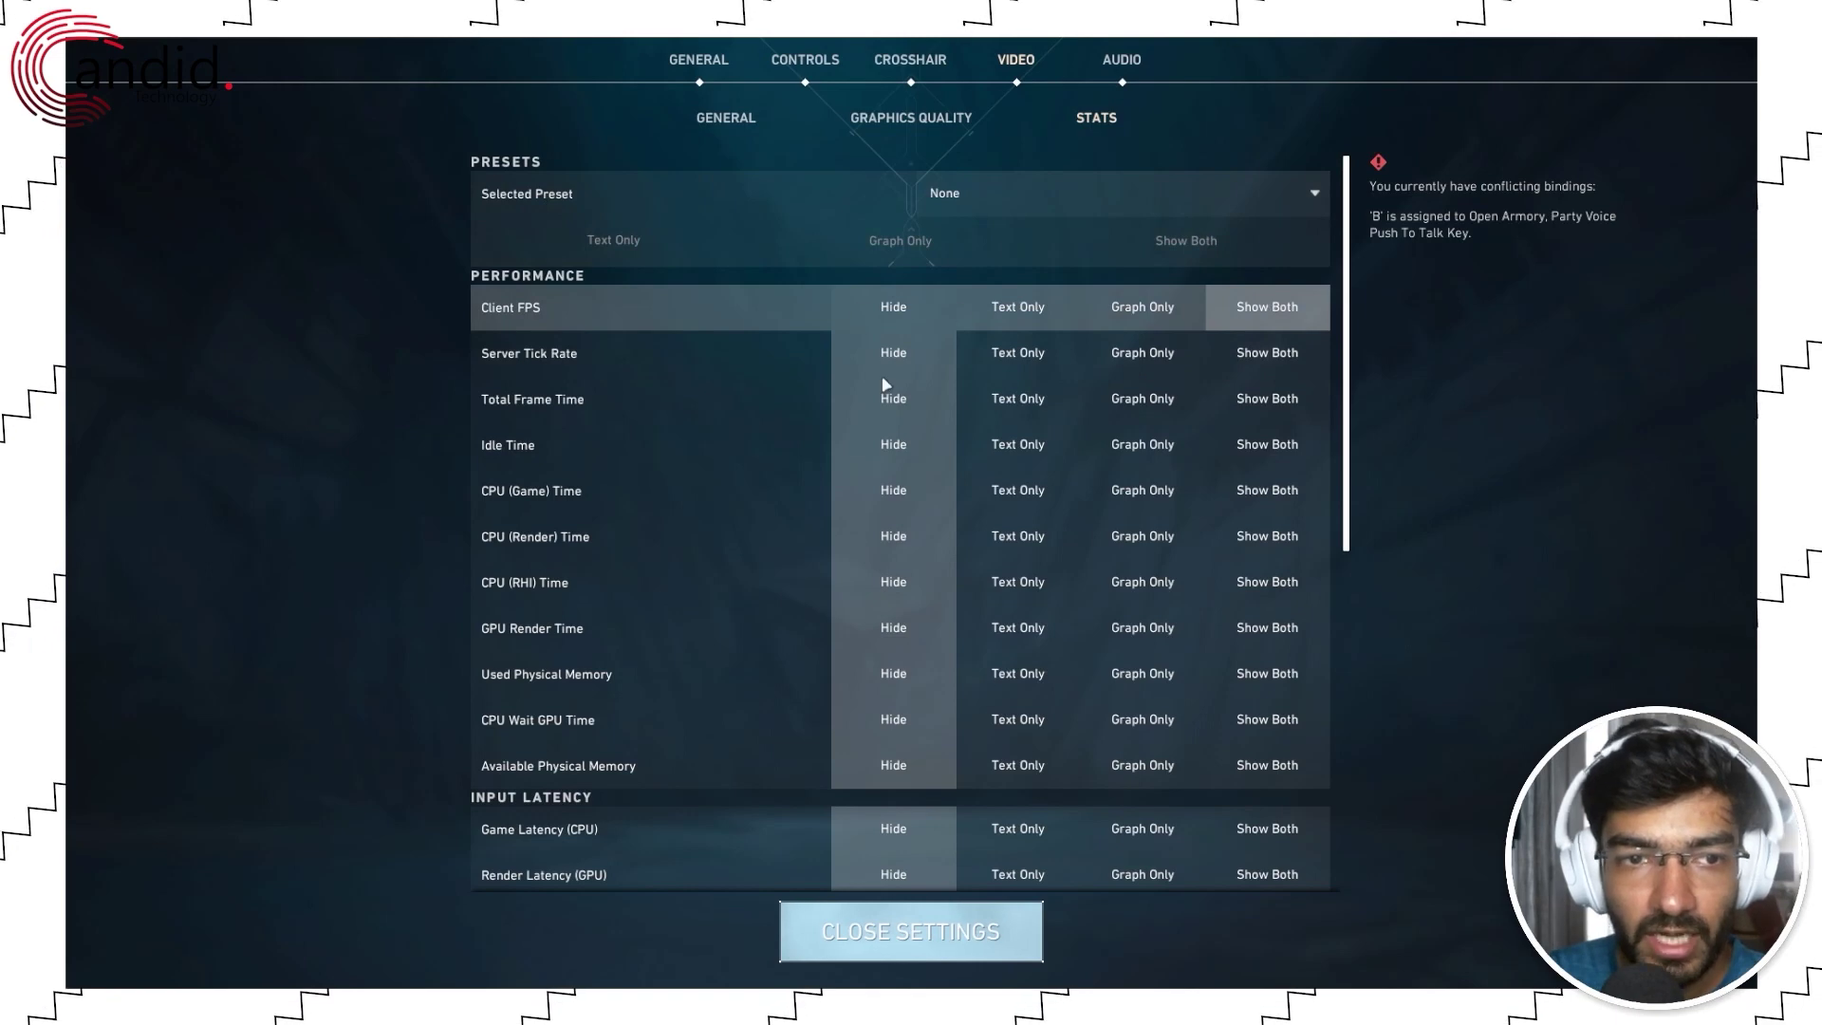
click(743, 121)
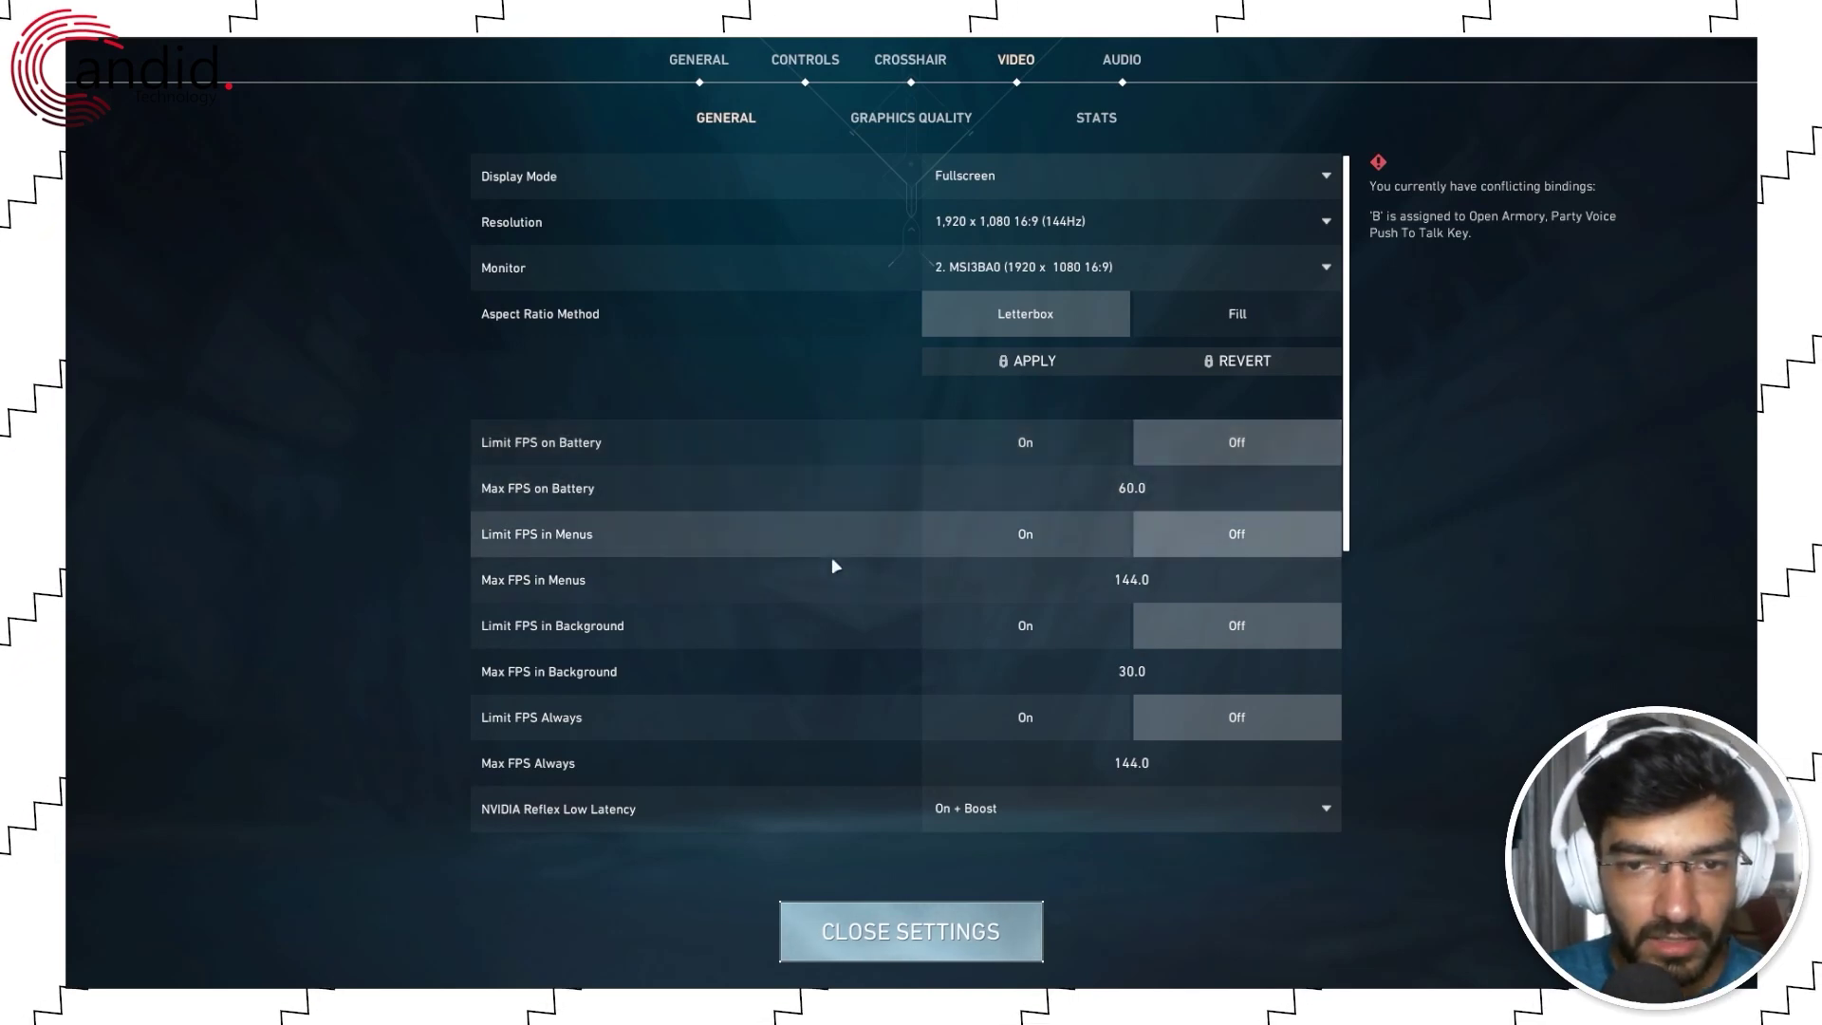
click(1126, 231)
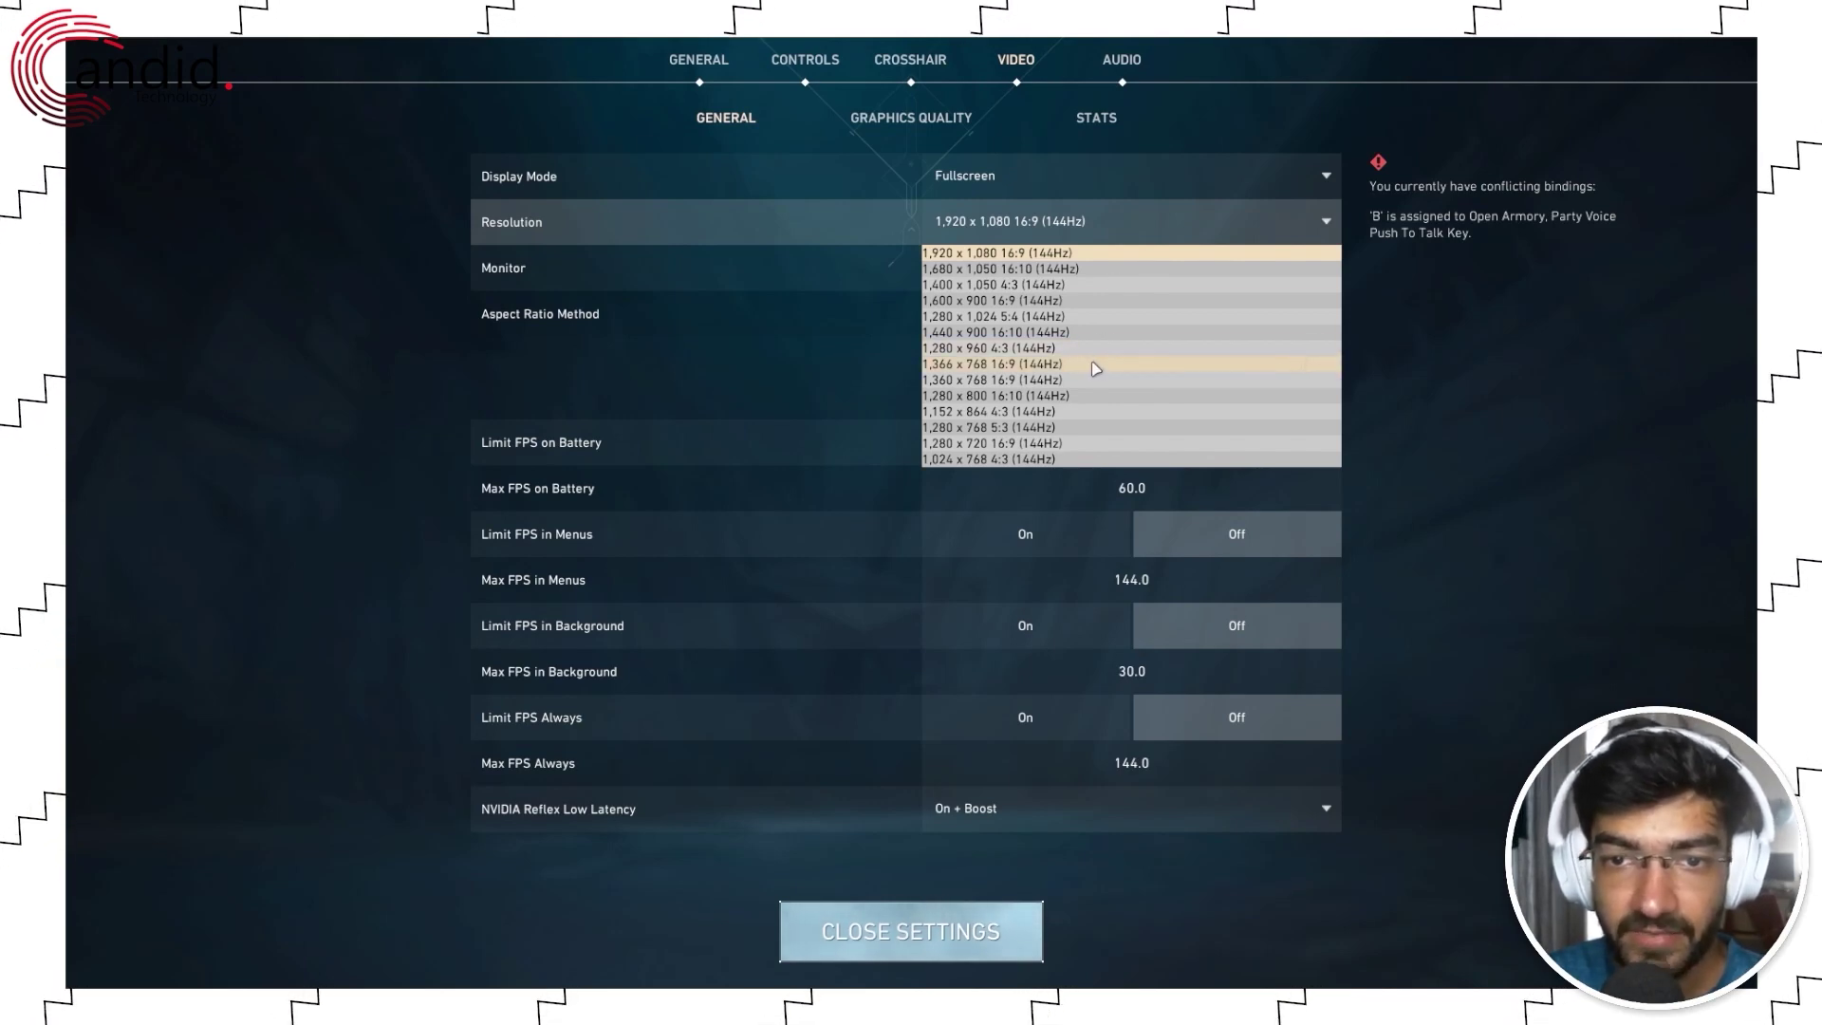
click(1482, 355)
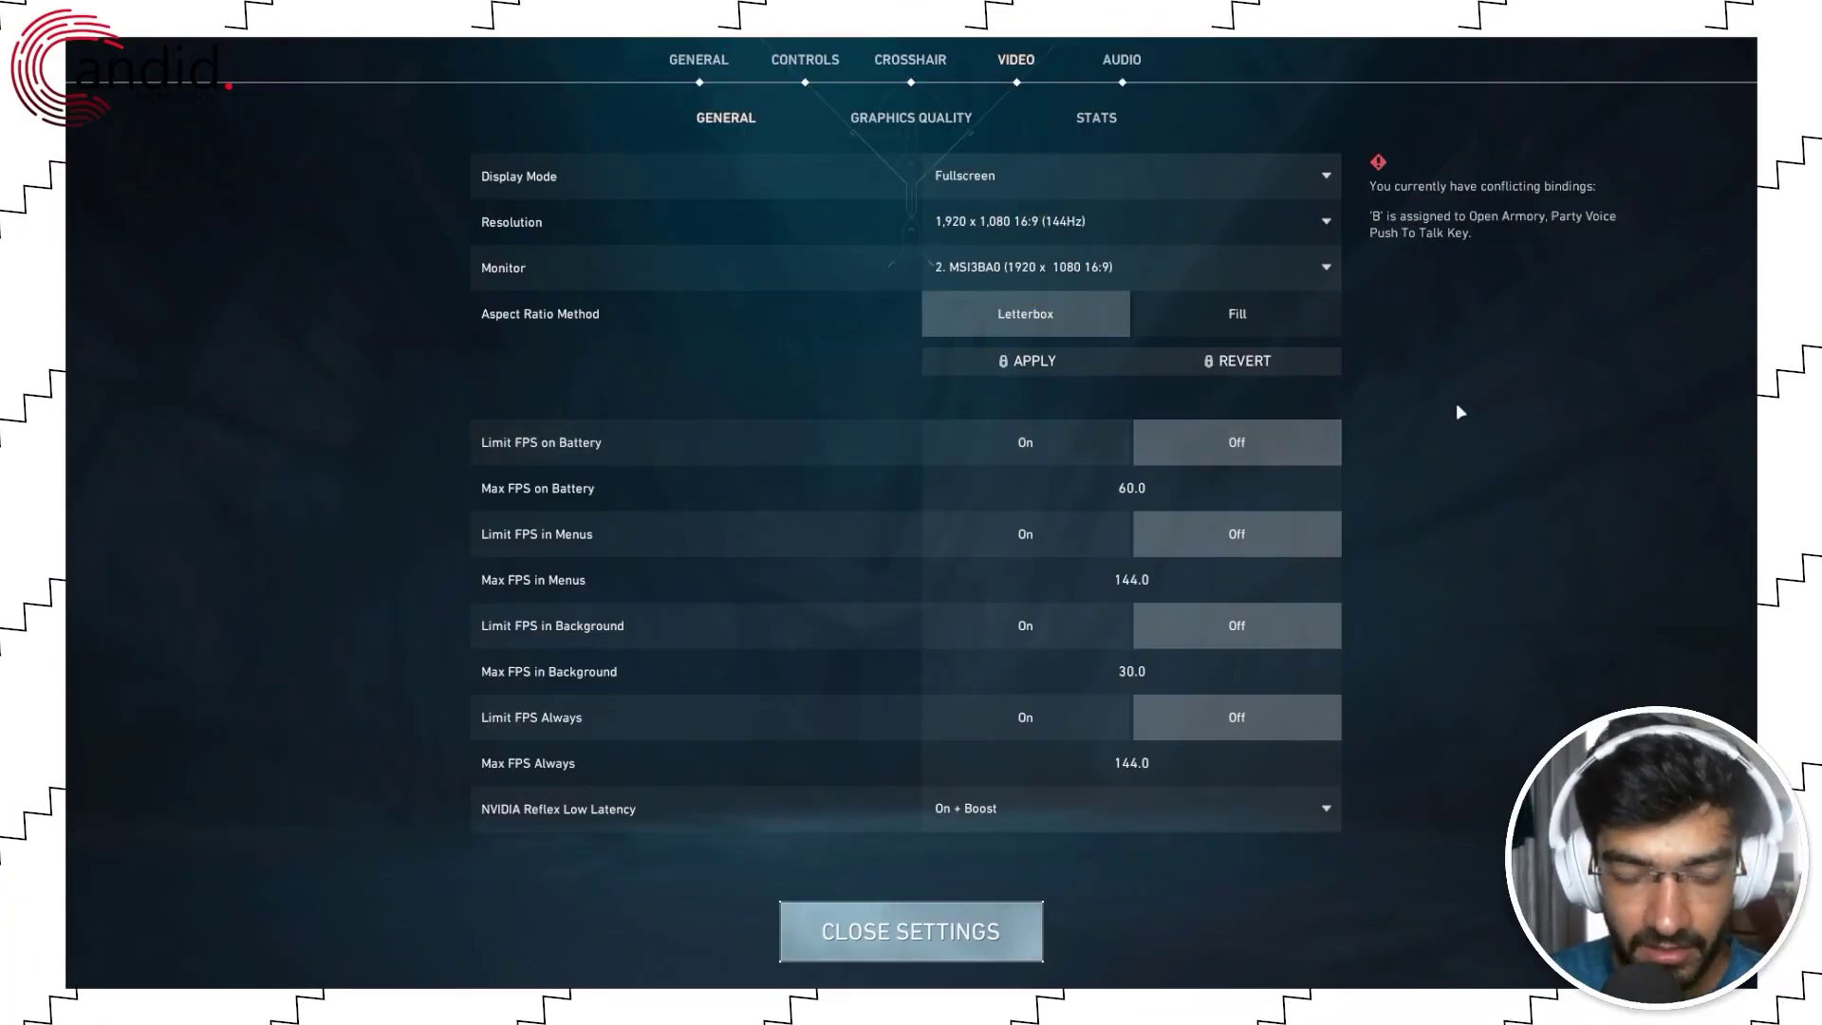
Switch from the game to the Windows desktop and check which background apps are in the system tray.
key(alt+Tab)
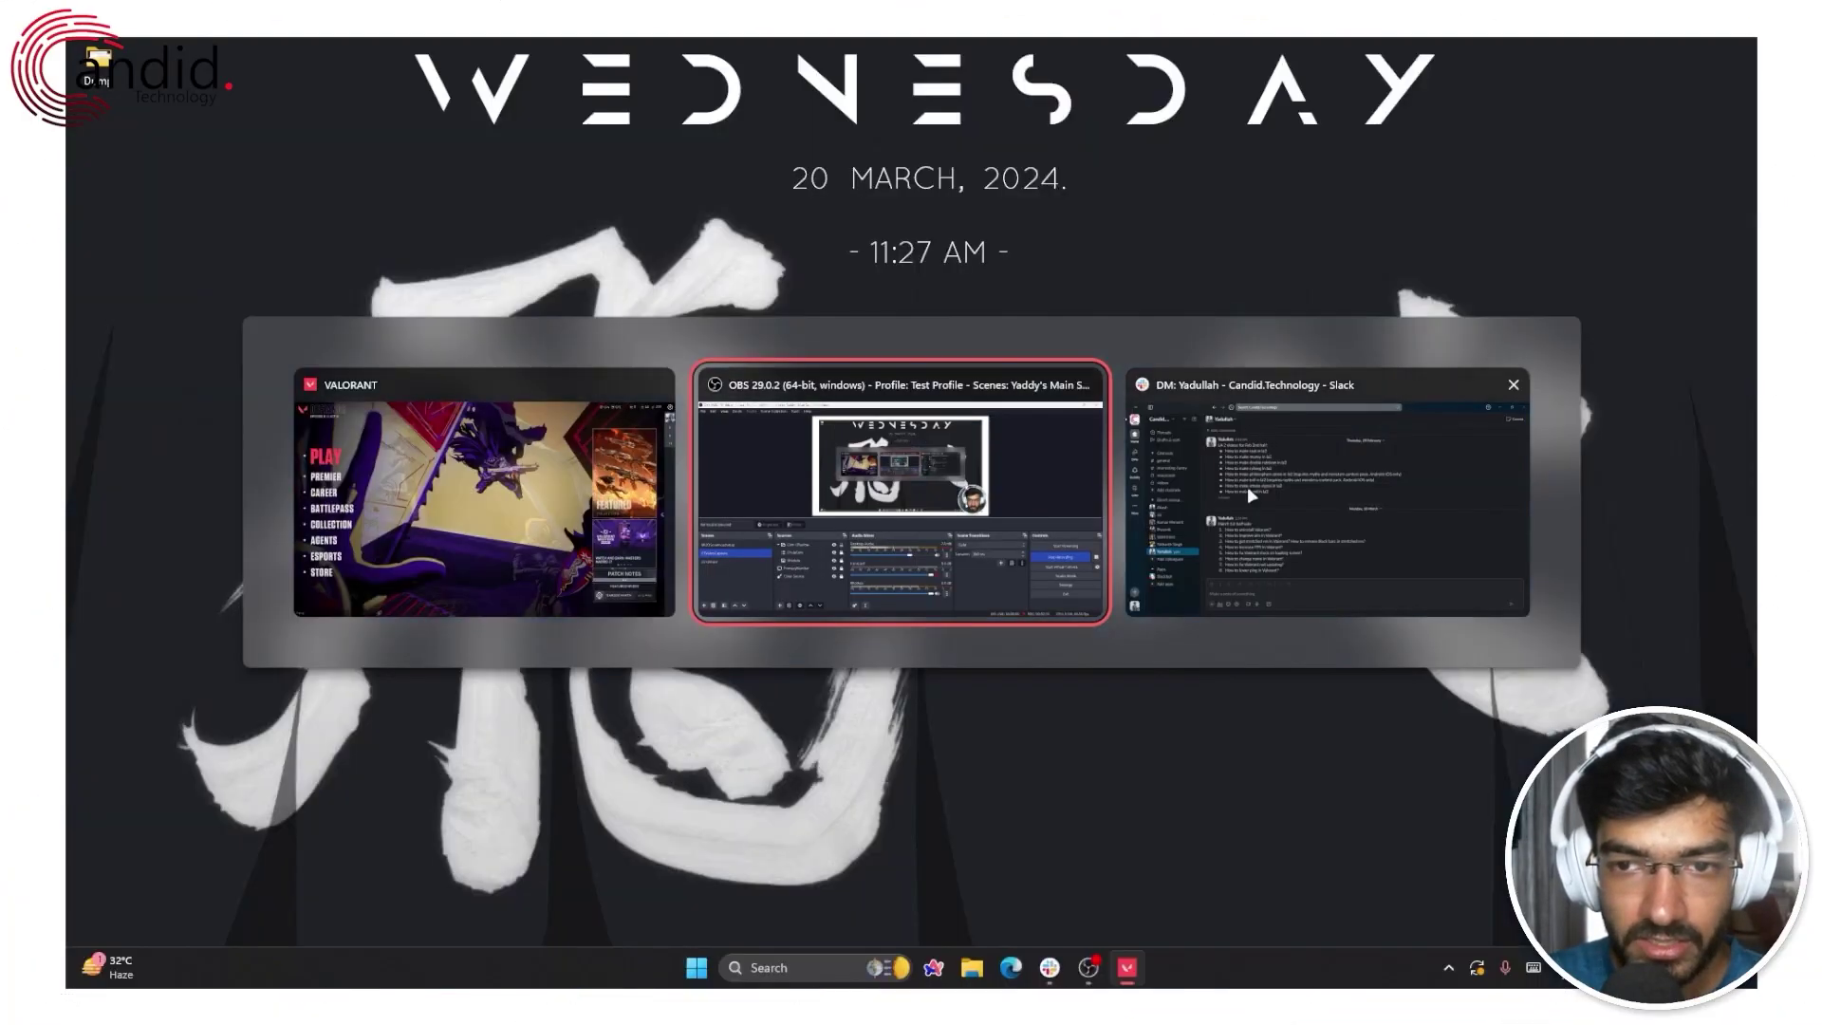
key(Escape)
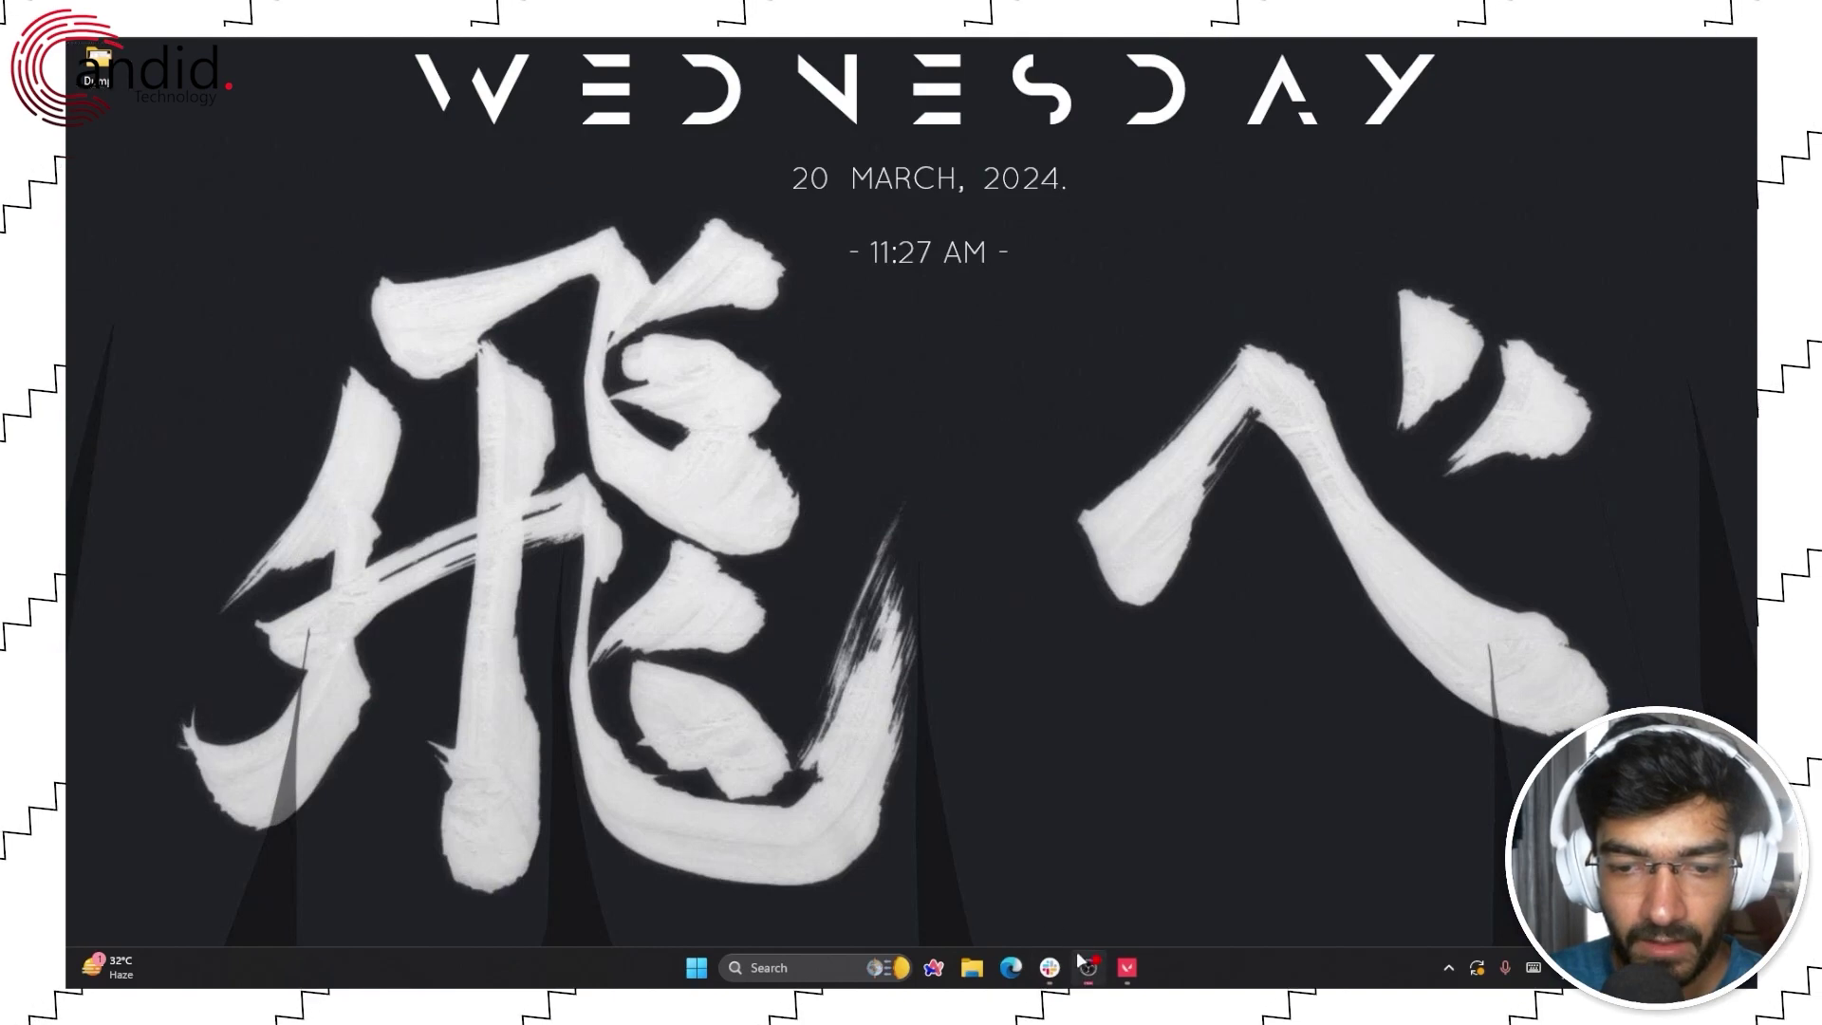
click(1448, 966)
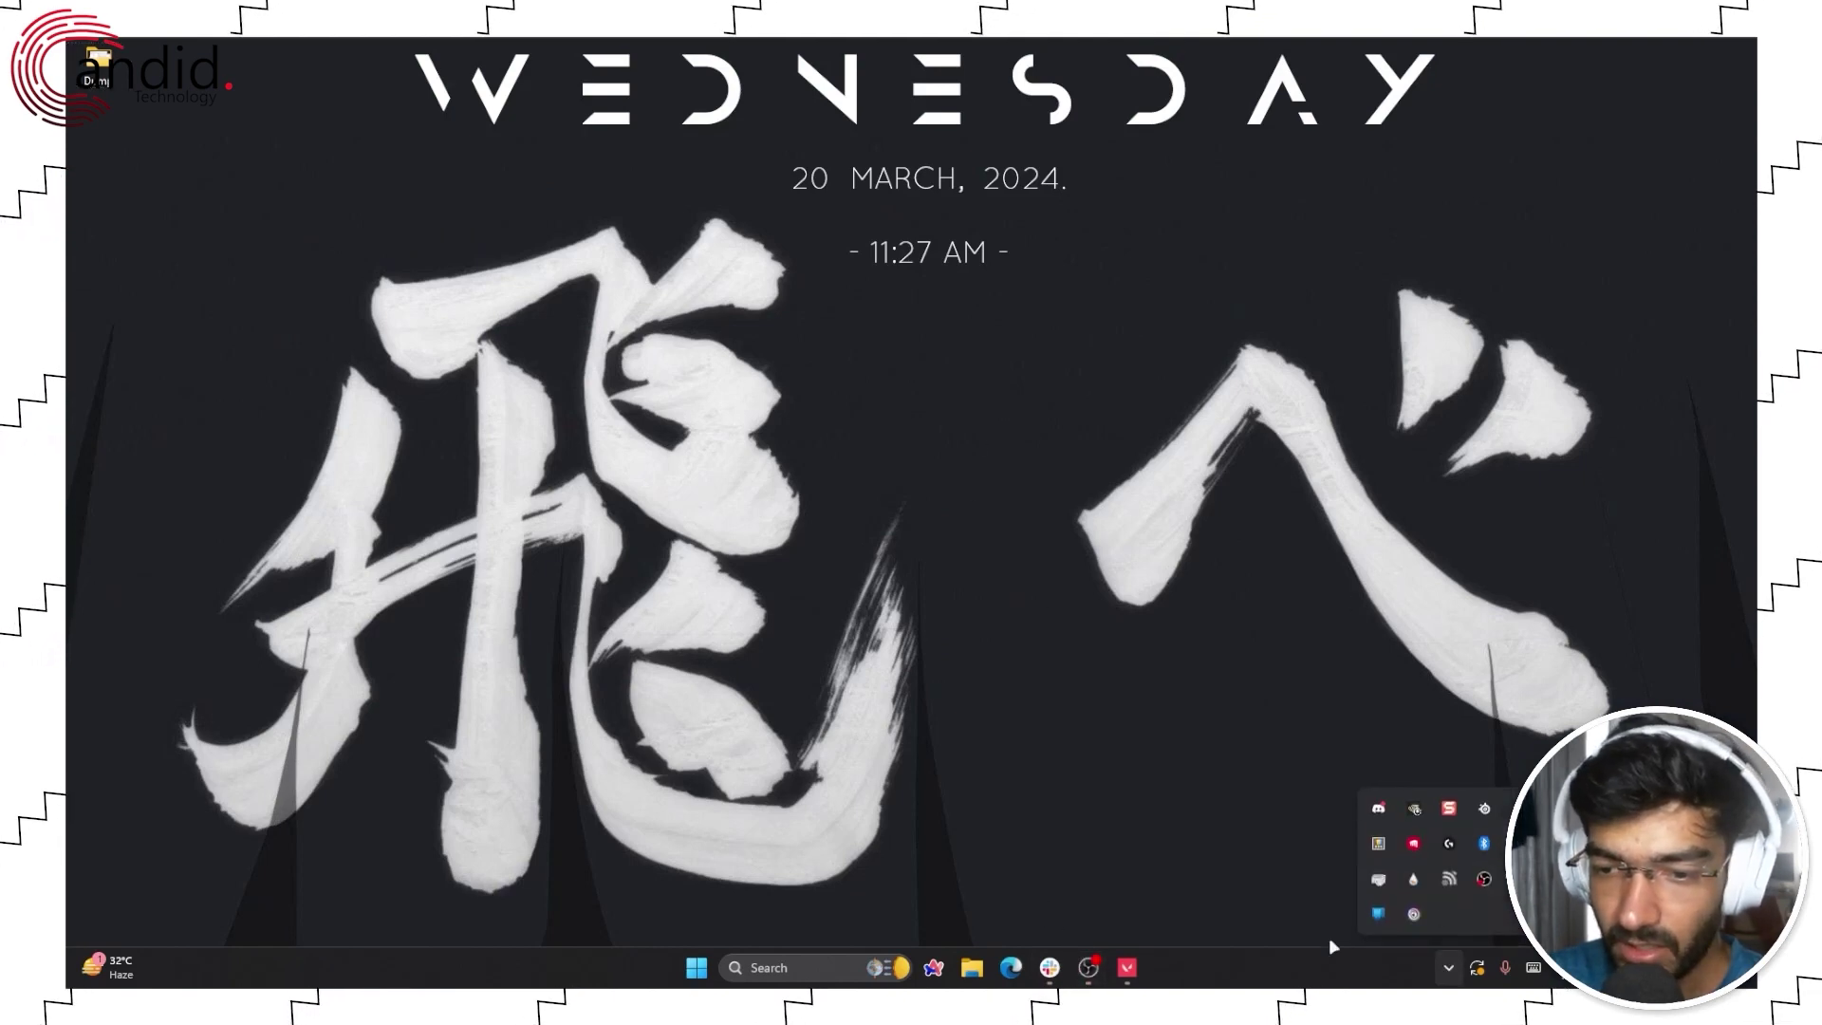
click(906, 809)
Open Task Manager and move its window to the middle of the desktop.
right_click(697, 967)
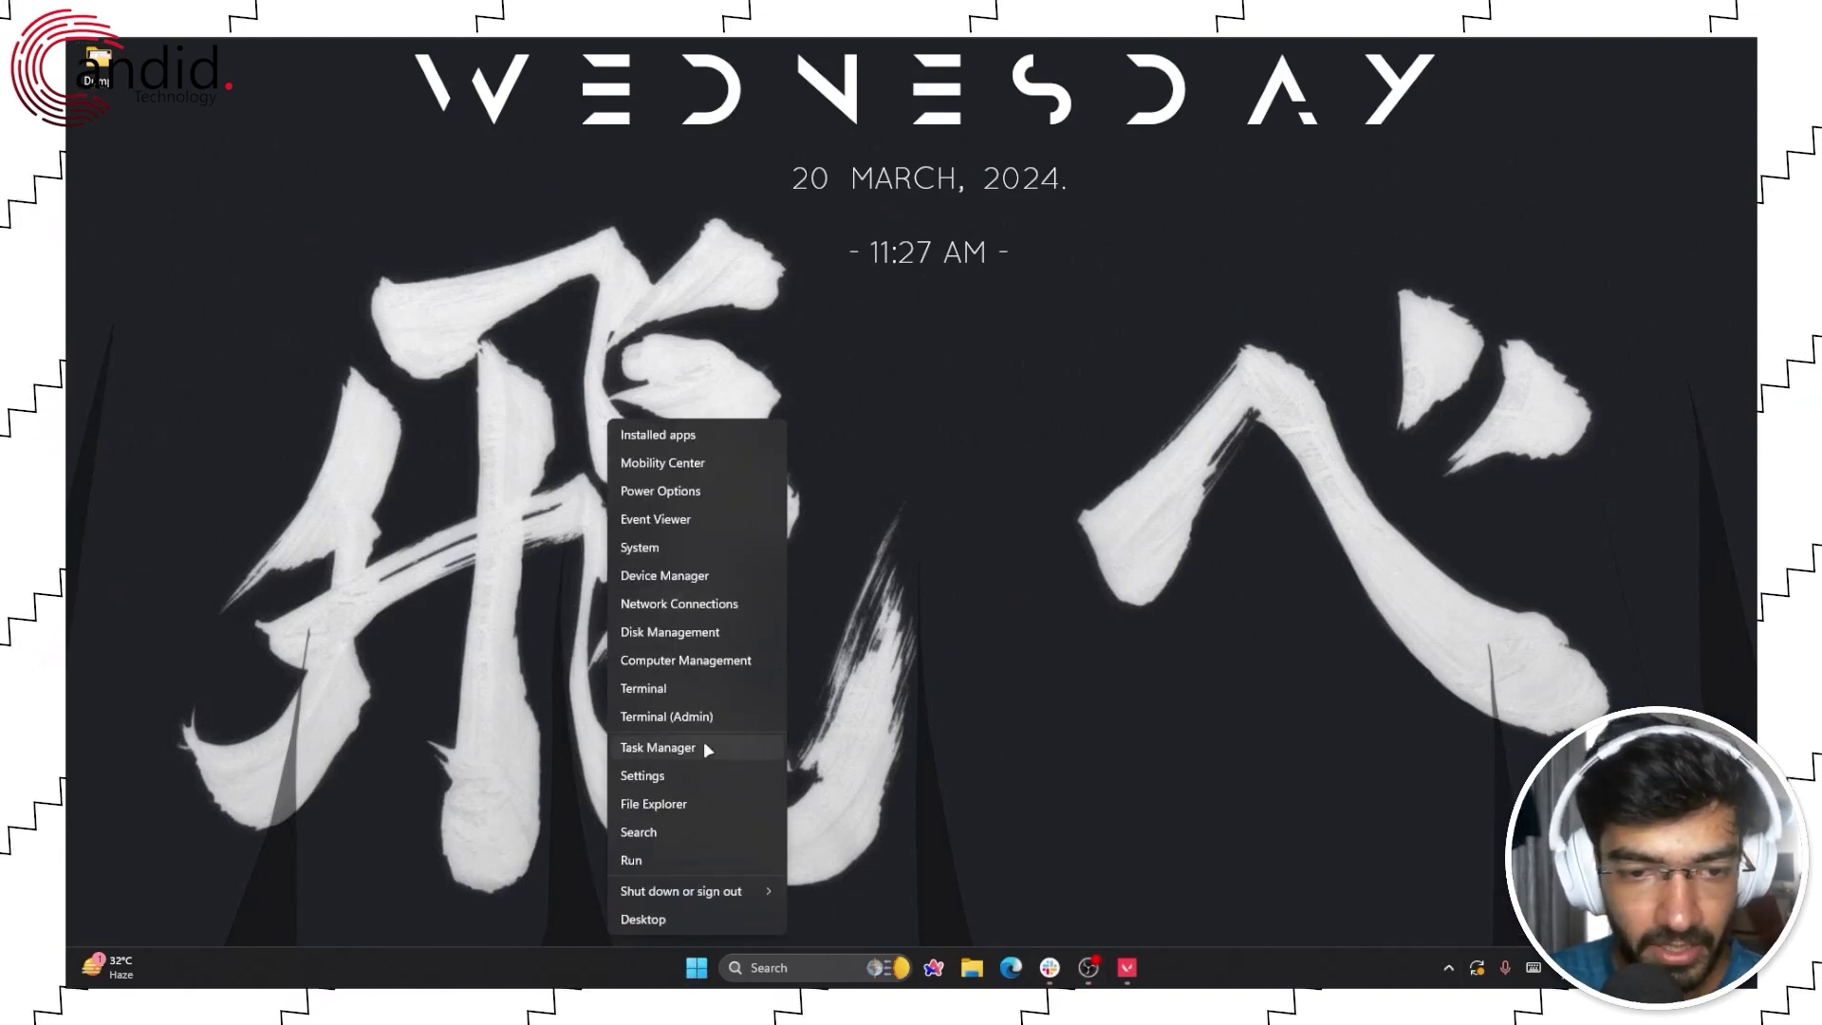
click(707, 750)
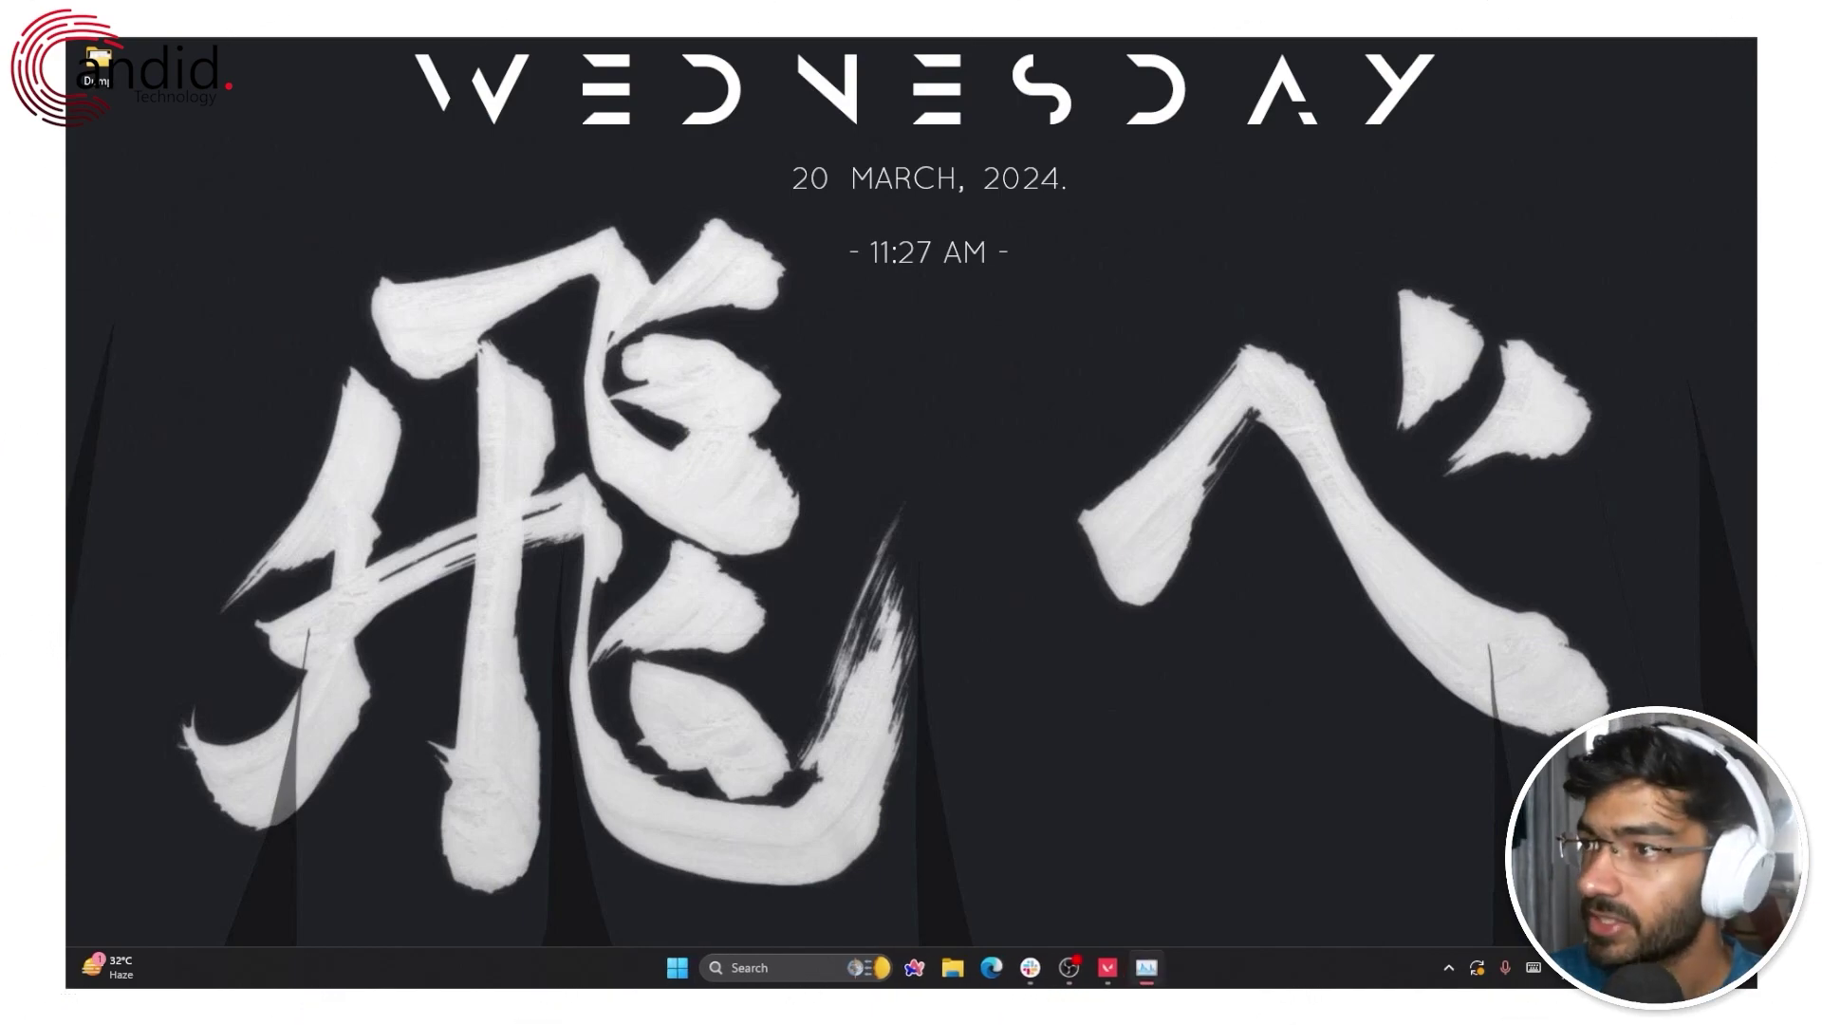
drag(1627, 163, 601, 133)
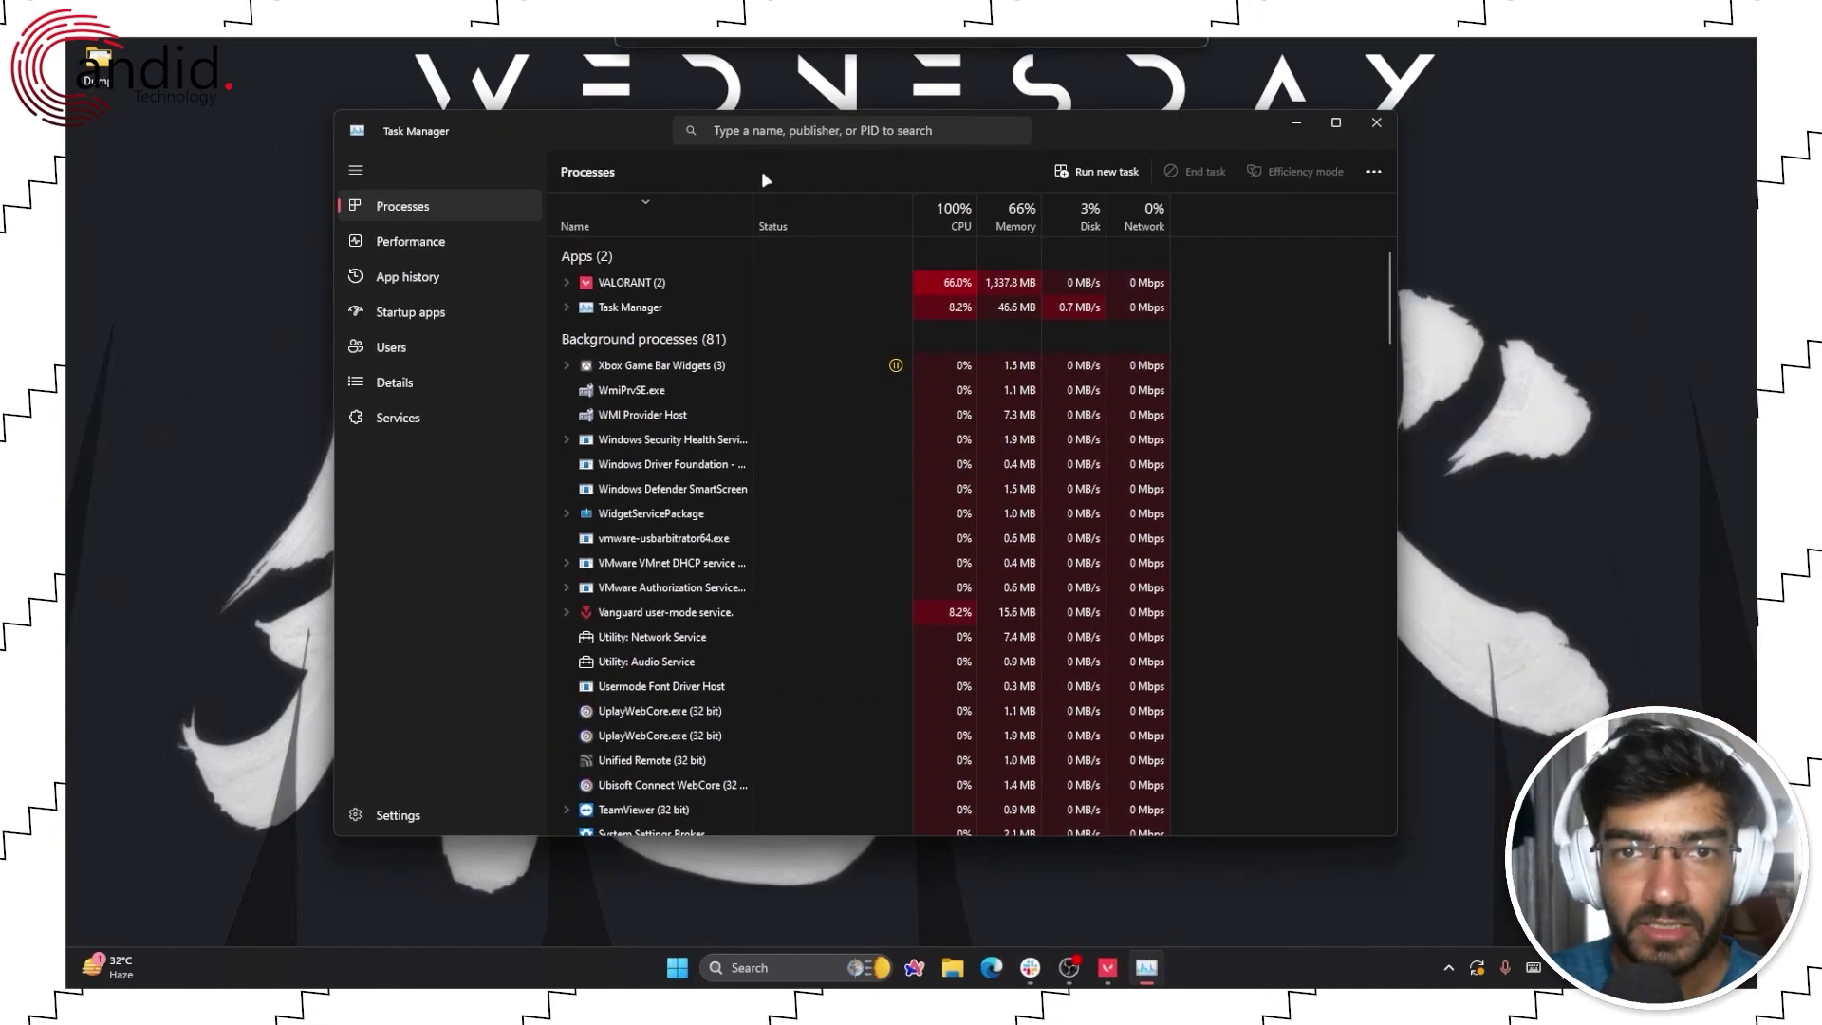
drag(760, 171, 861, 195)
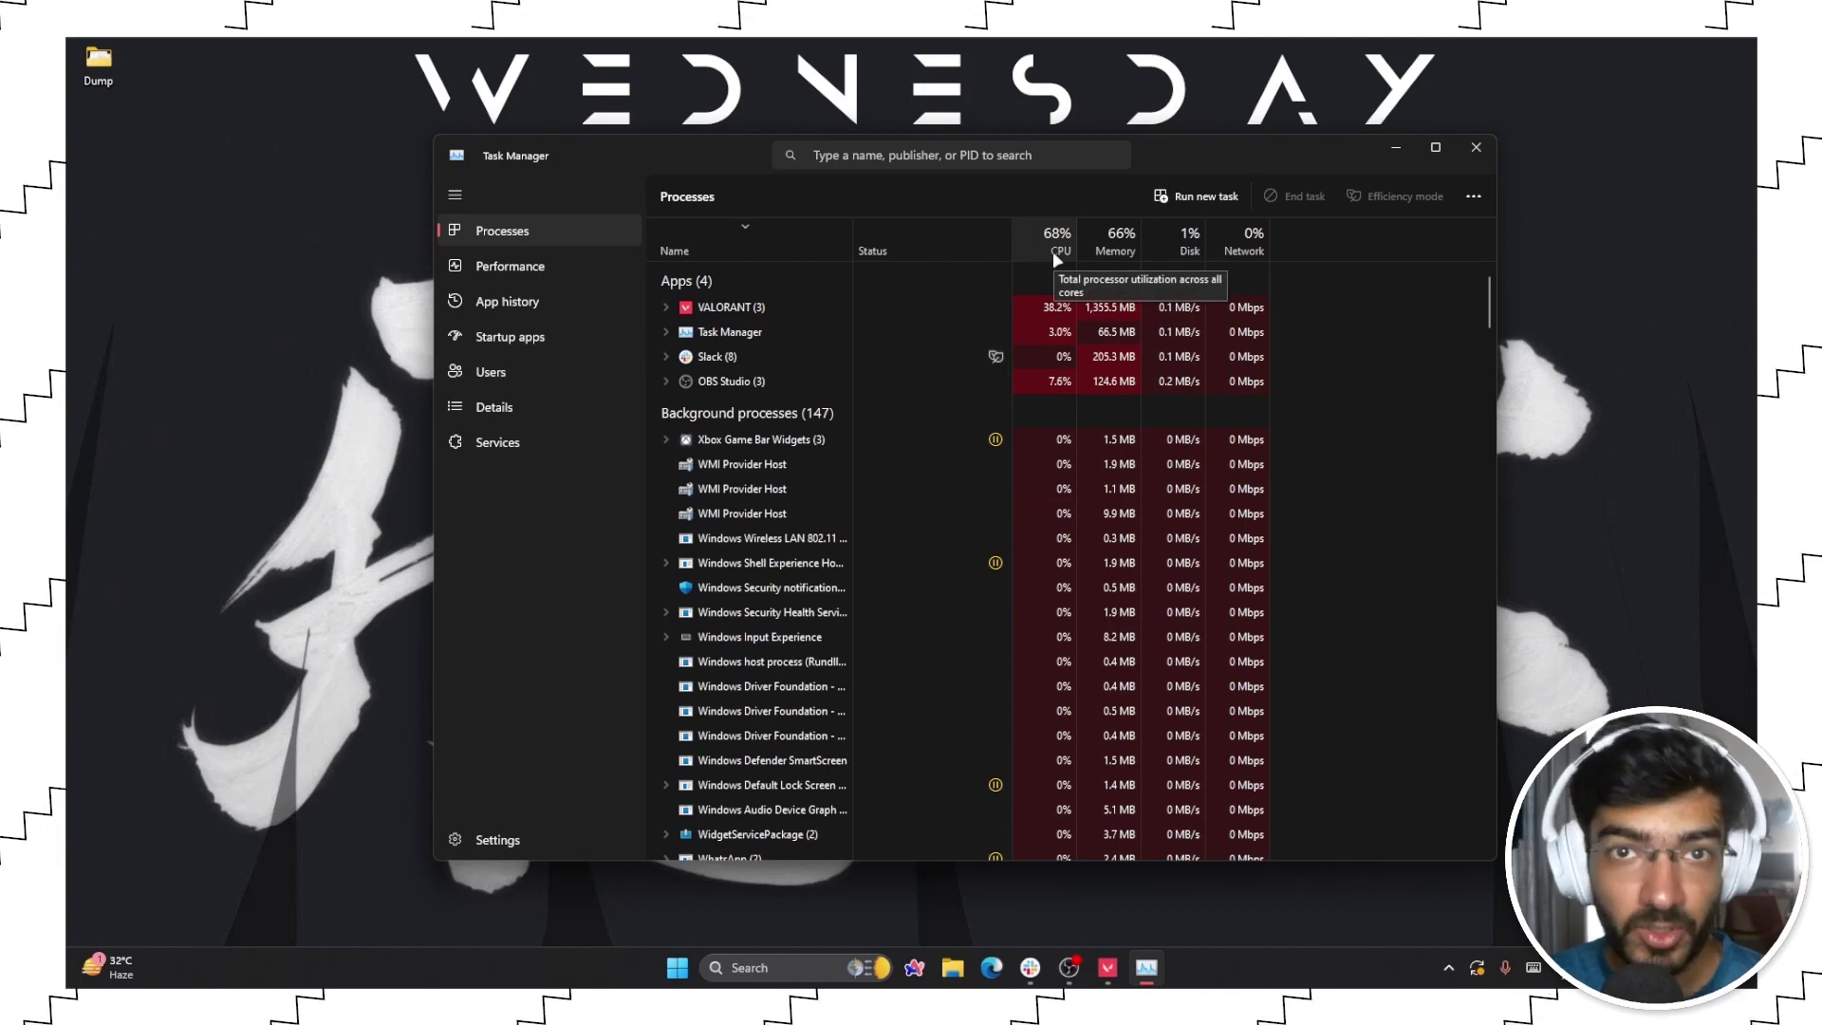
Examine the running apps and background processes for their CPU and memory usage.
scroll(863, 608, down, 1)
scroll(862, 609, down, 6)
scroll(862, 612, up, 5)
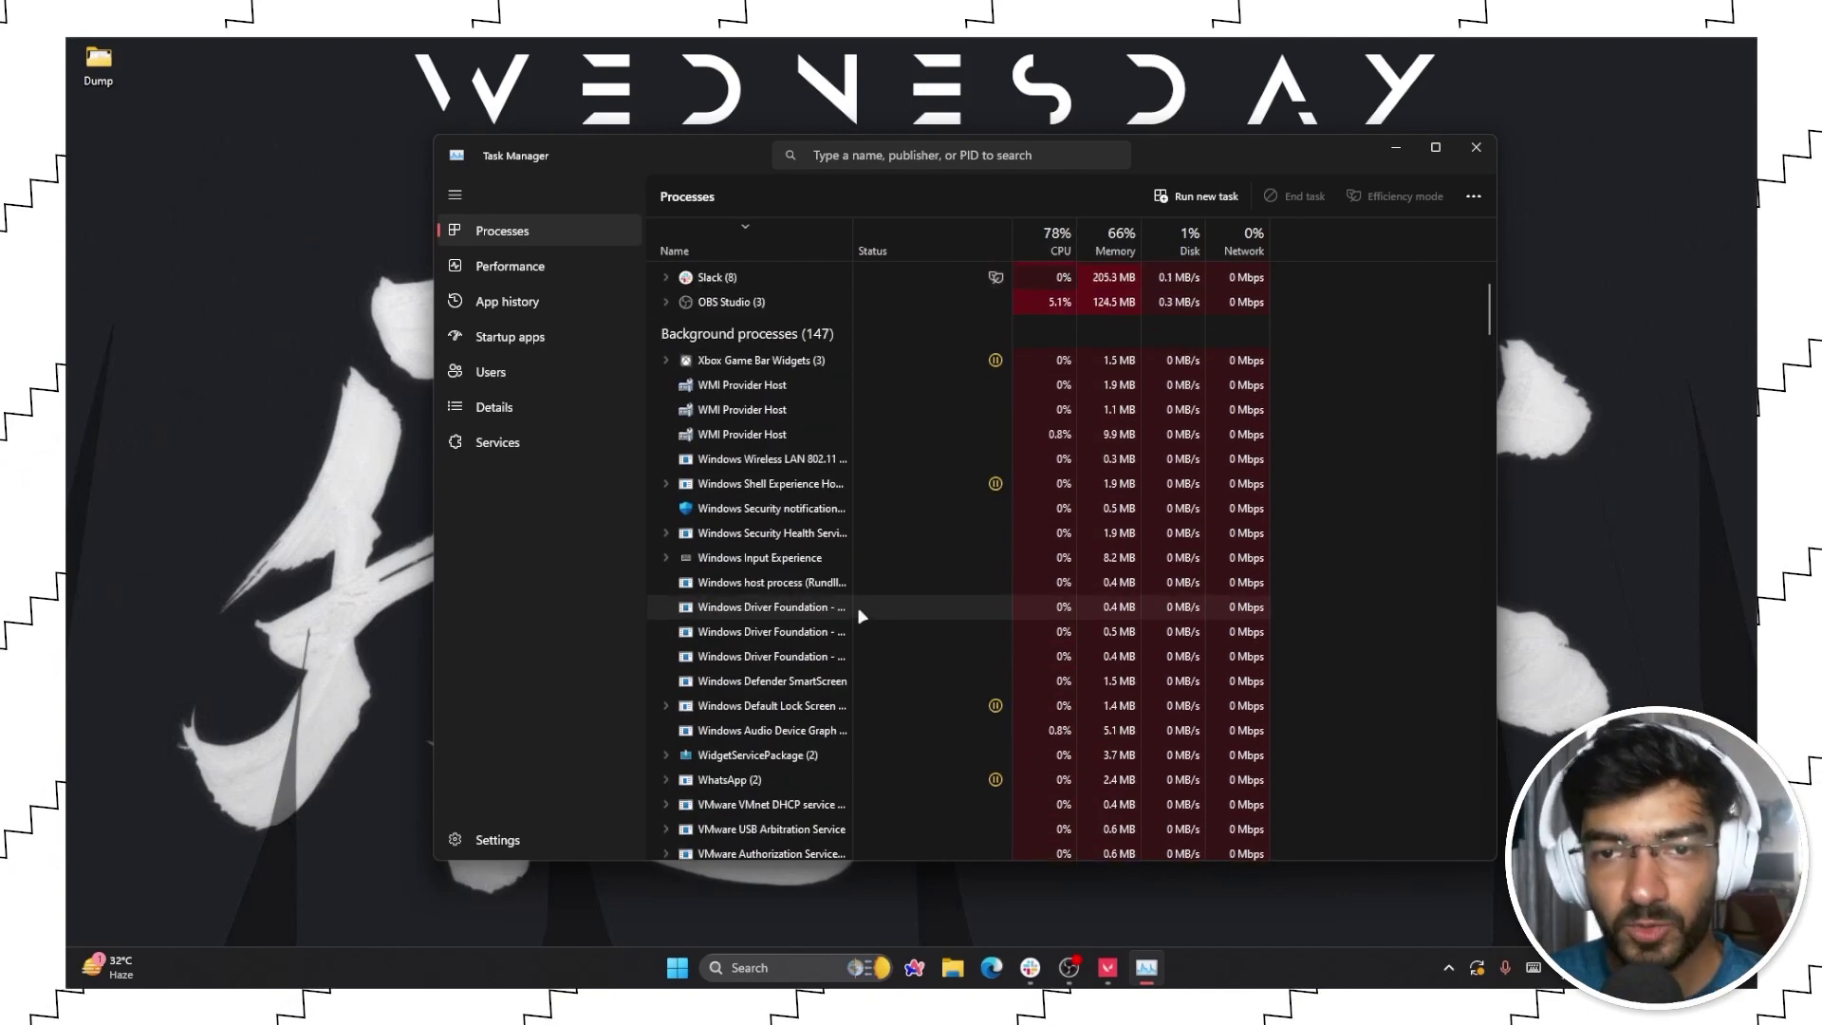
scroll(861, 617, up, 2)
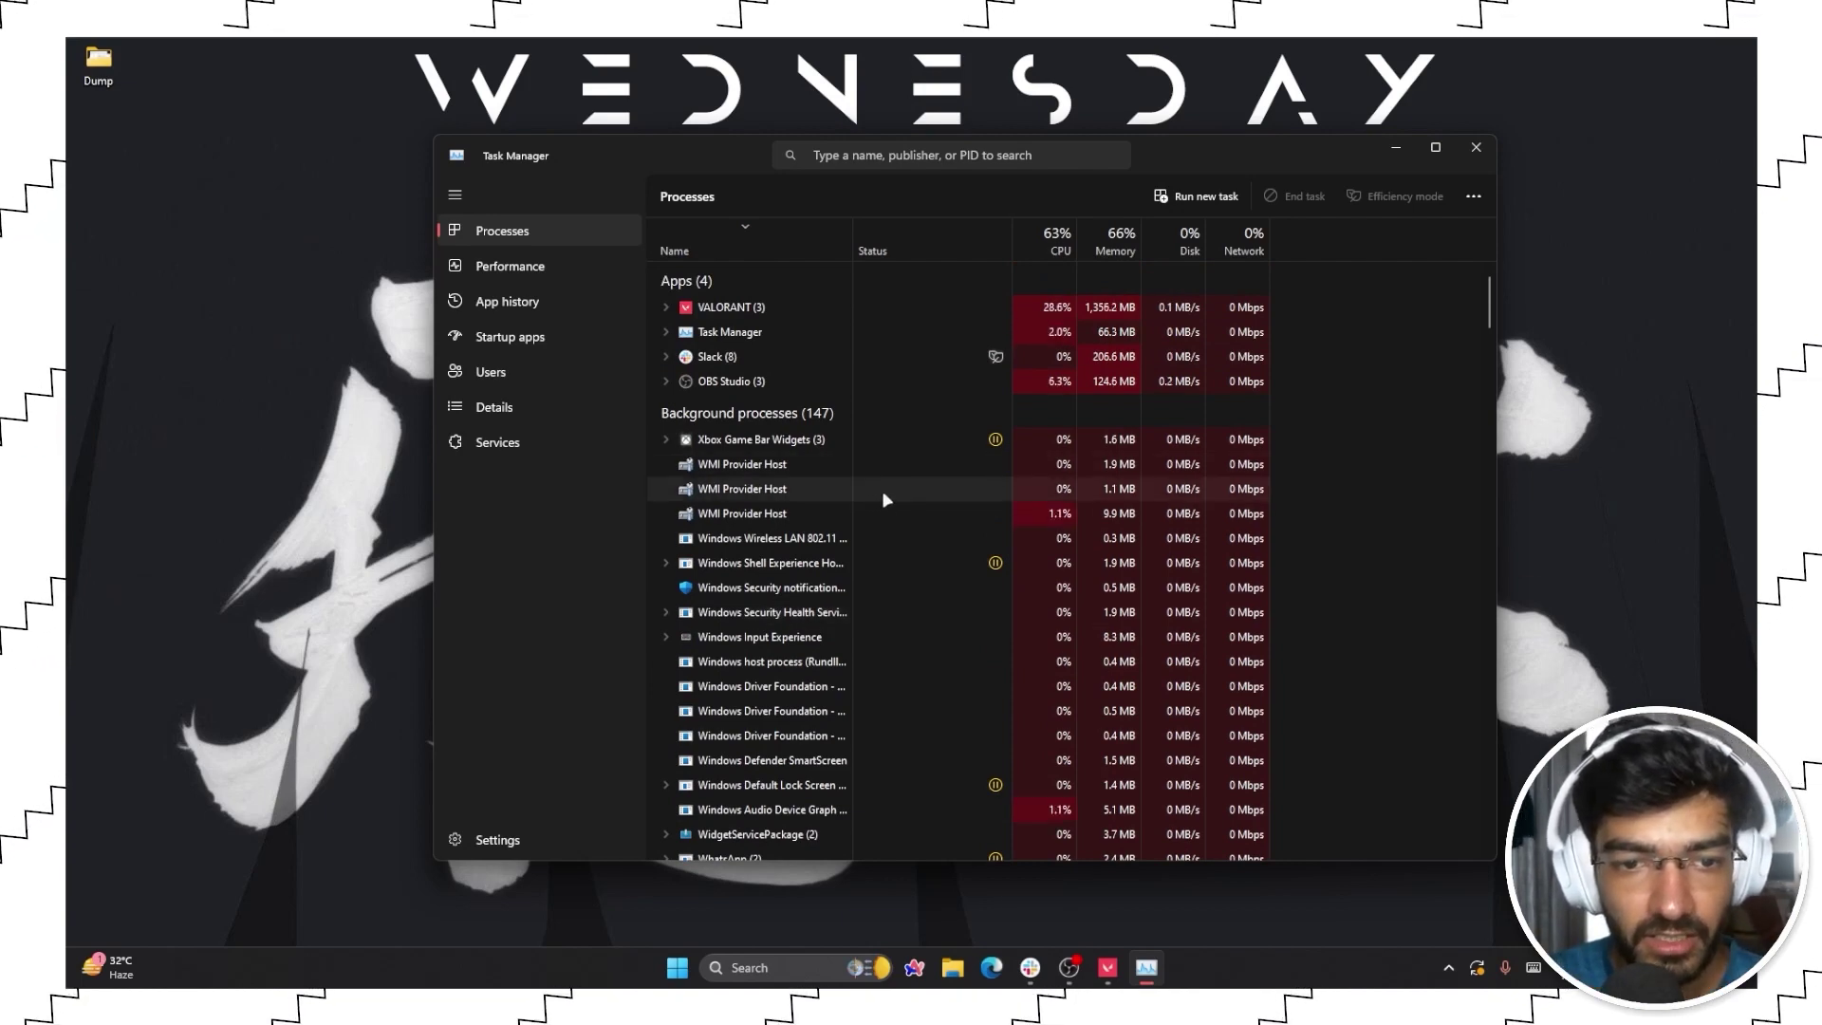
scroll(878, 616, down, 3)
scroll(880, 615, up, 3)
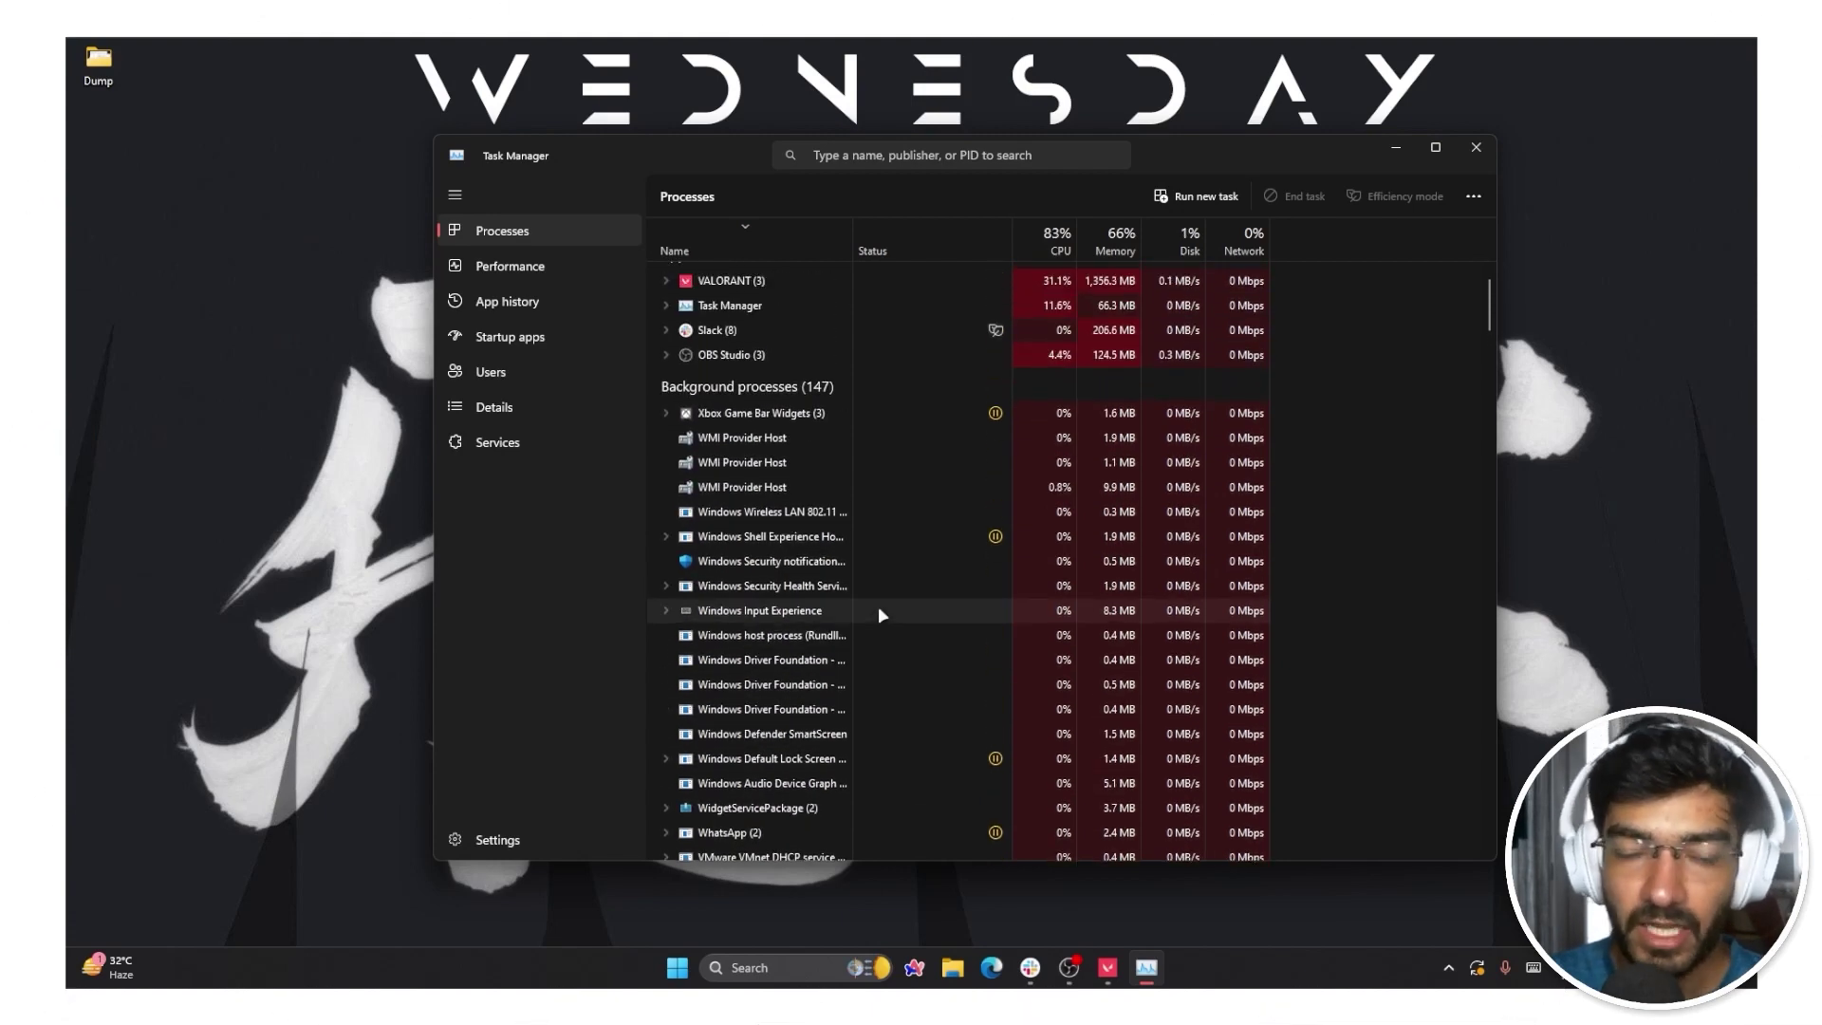
scroll(878, 605, up, 1)
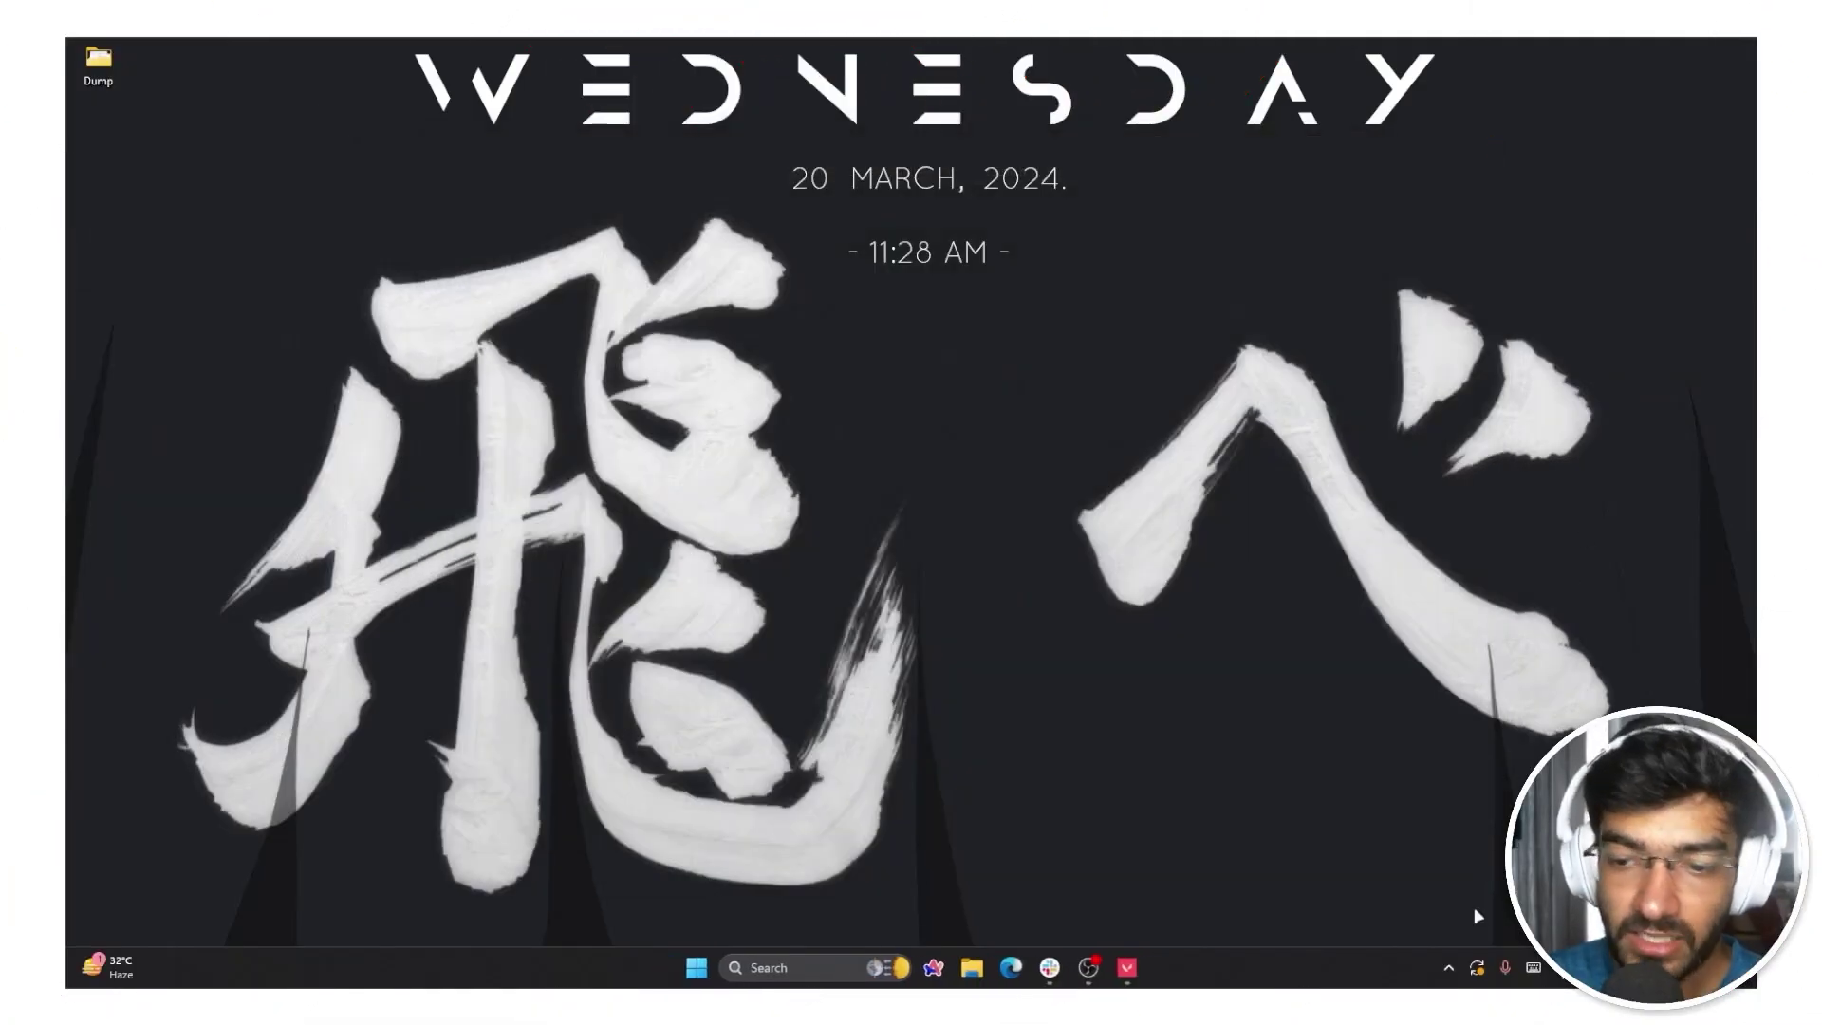
Launch the NVIDIA graphics software from its icon among the hidden system tray icons.
click(1448, 966)
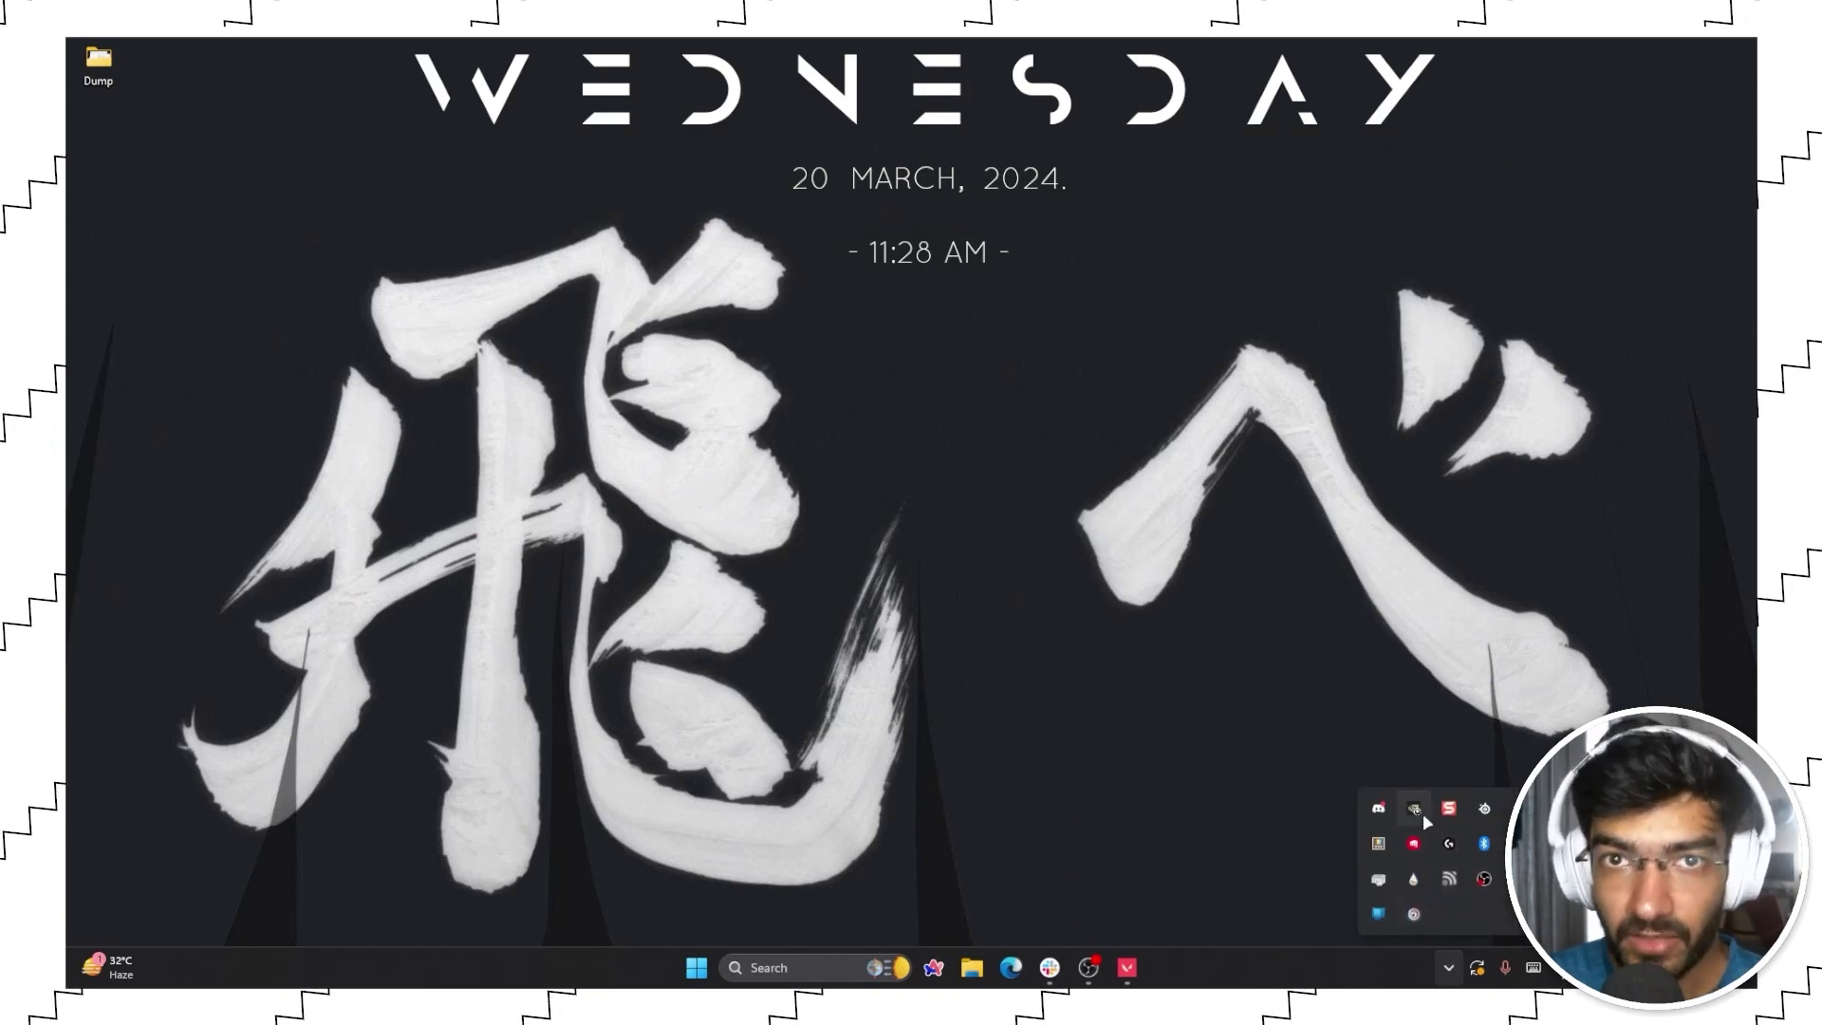
right_click(1423, 816)
click(1345, 691)
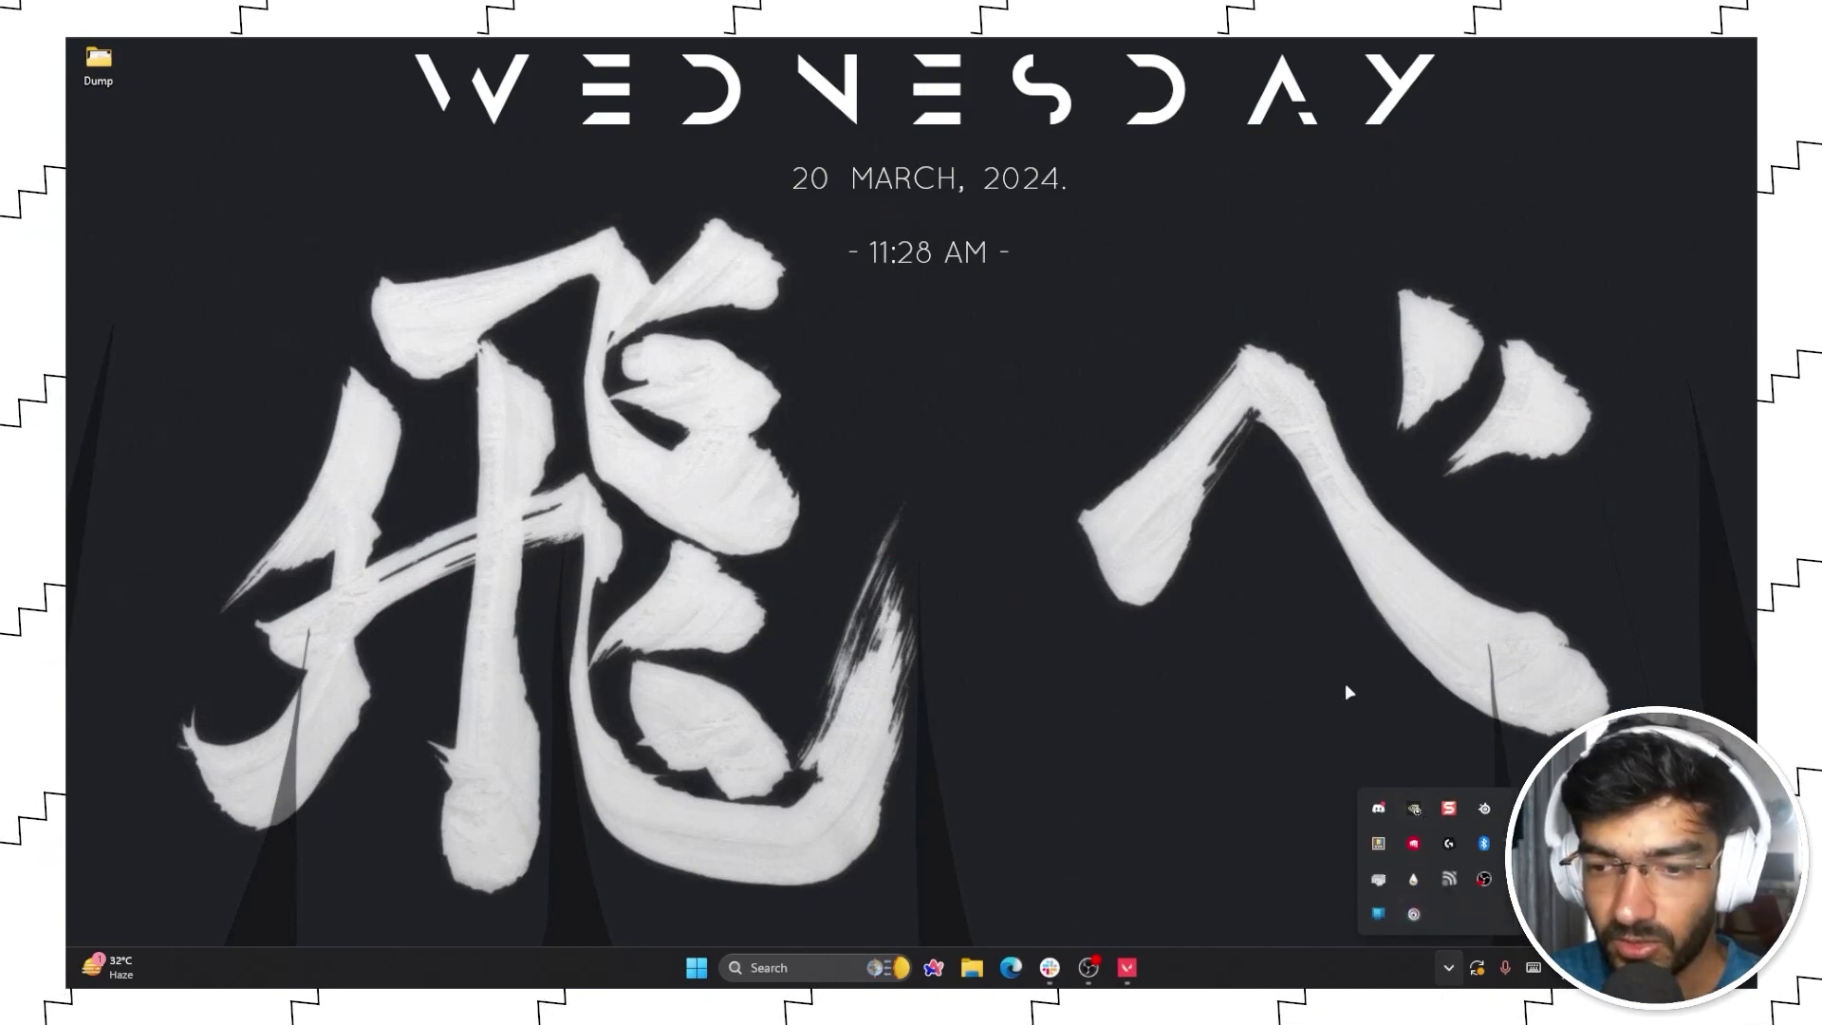
click(1448, 967)
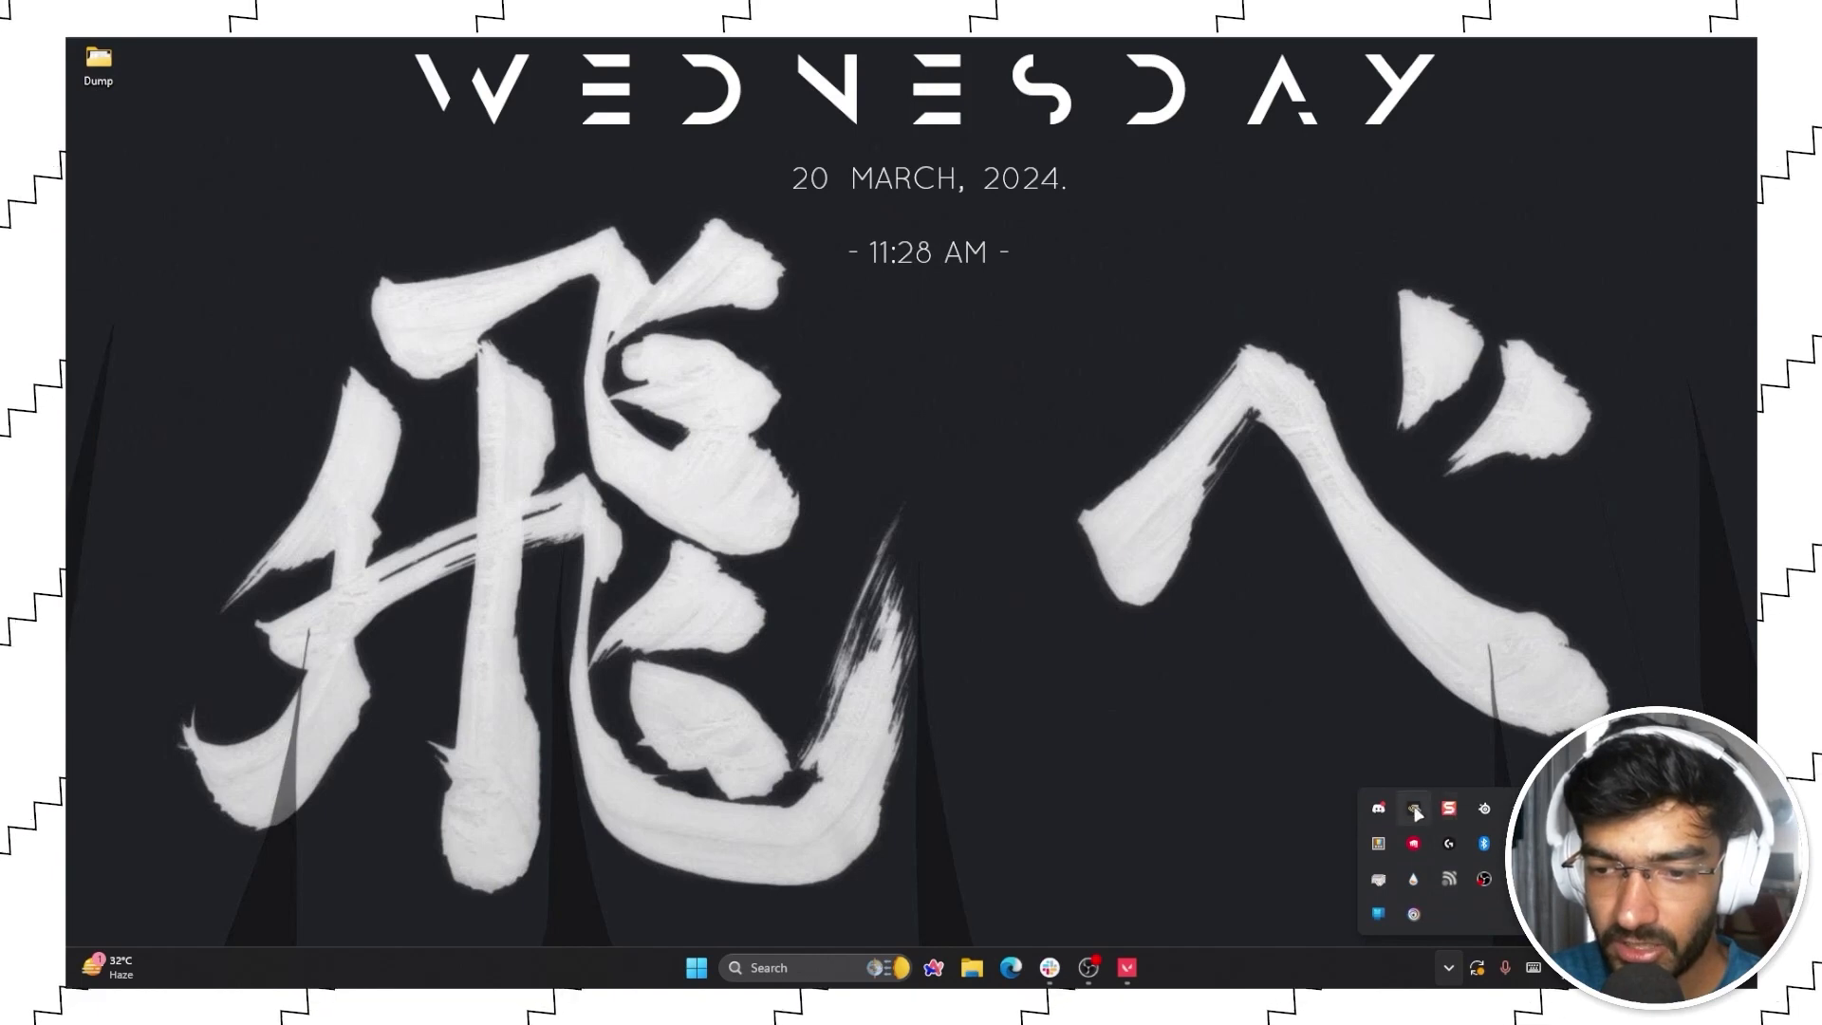
right_click(1413, 808)
click(1448, 967)
click(1448, 967)
click(1448, 967)
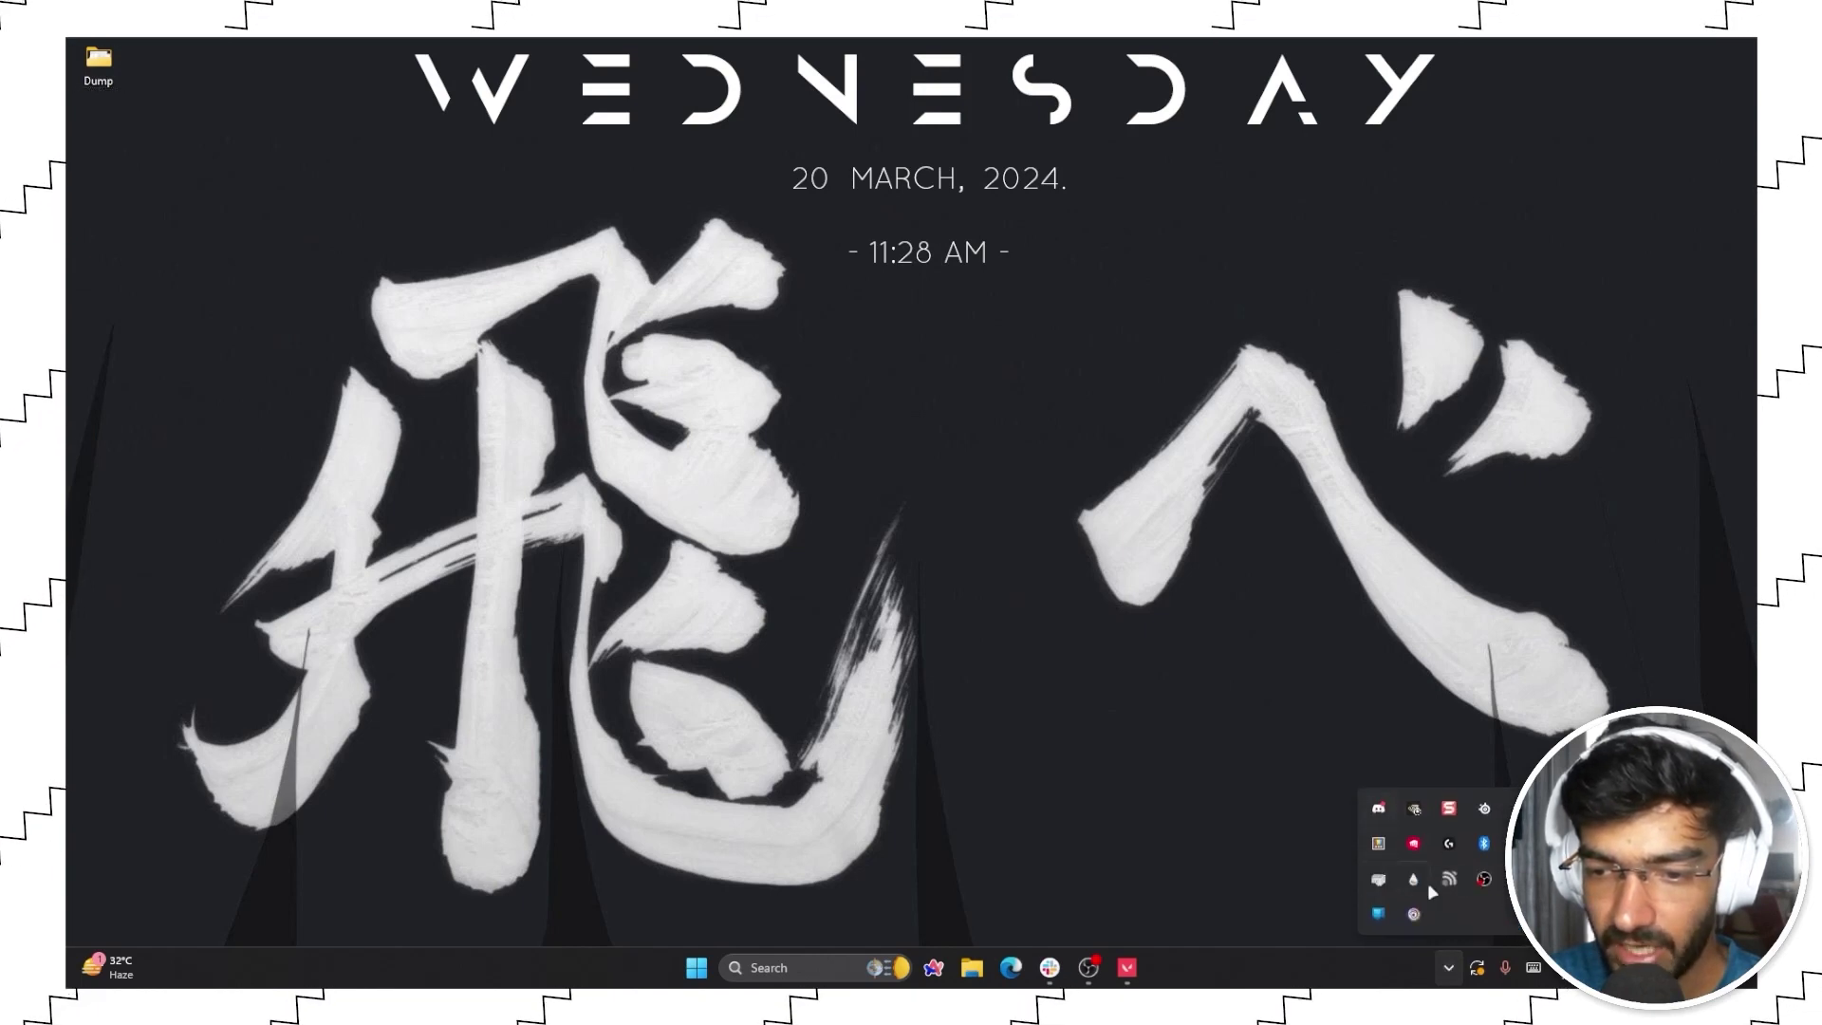
right_click(1414, 808)
click(1478, 845)
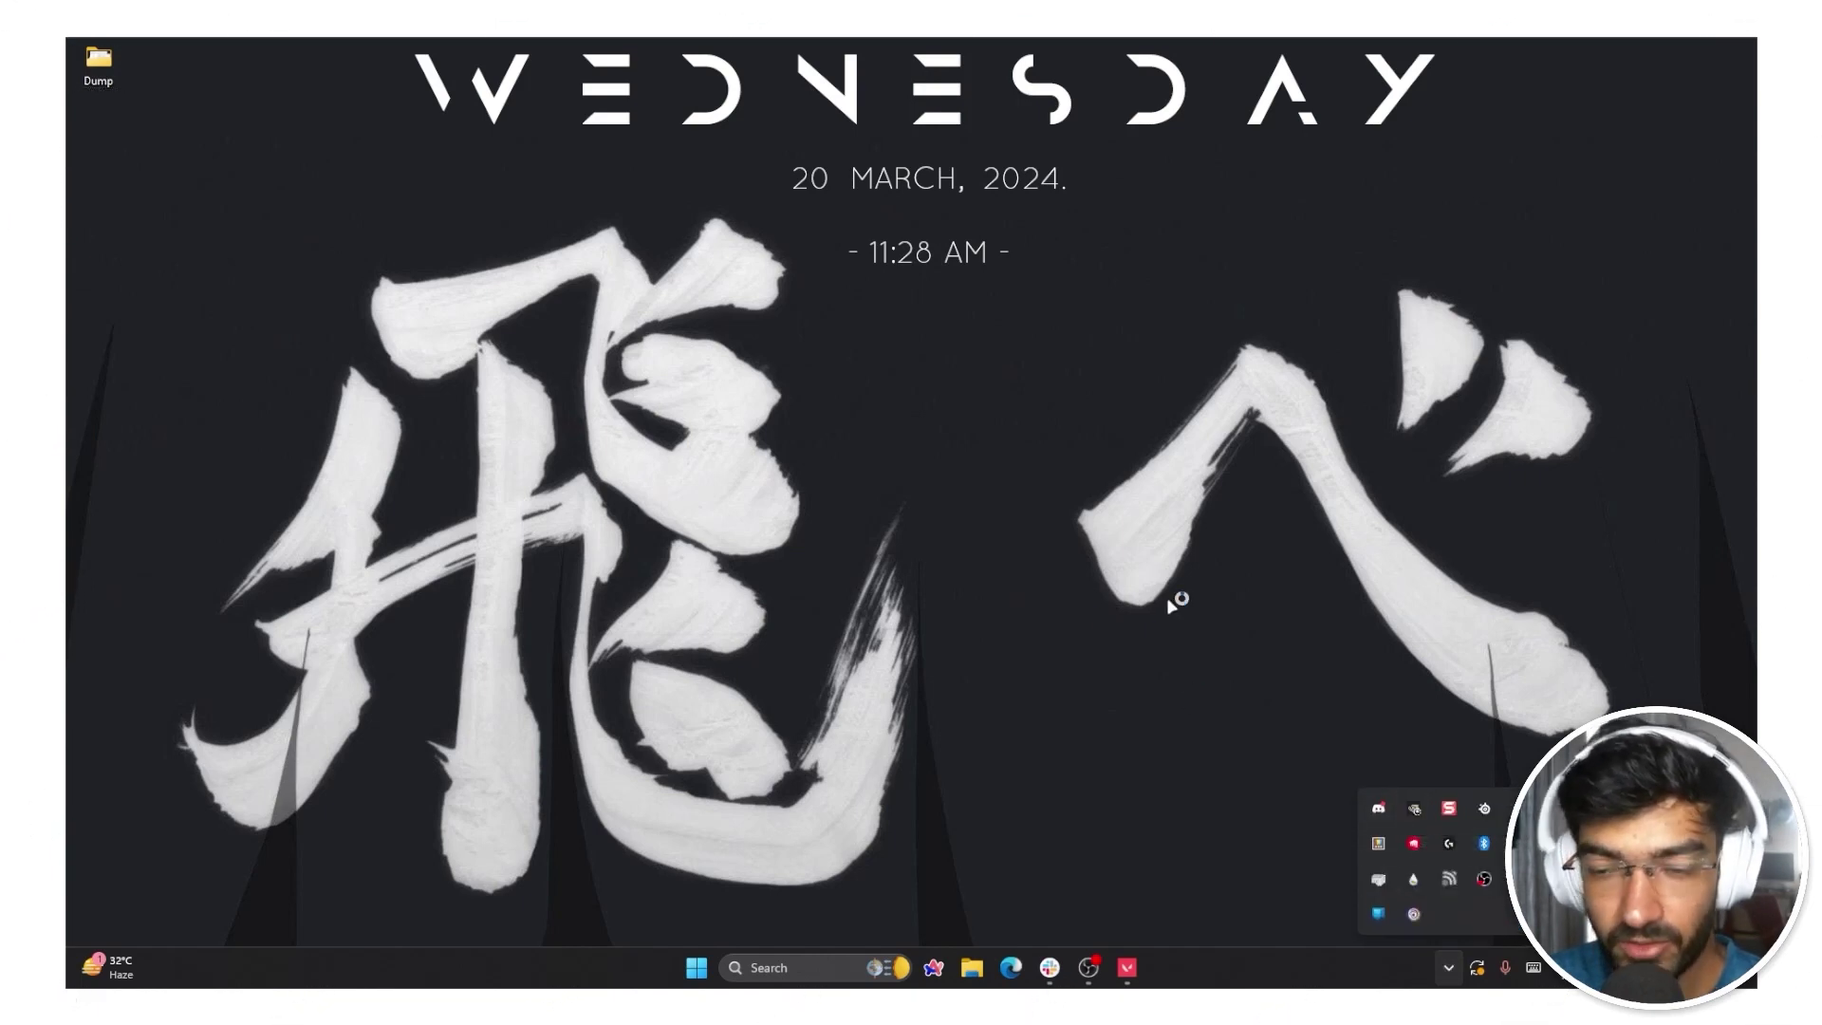